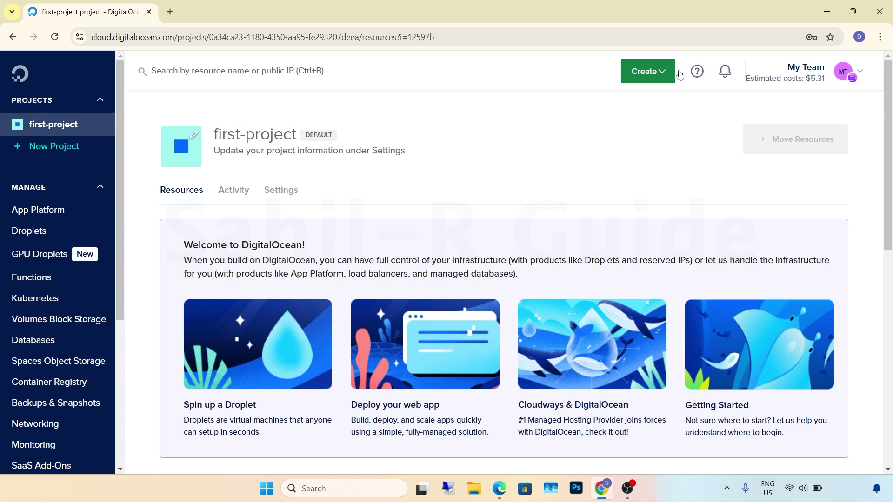
- Start creating a new droplet placed in the Bangalore region
left_click(644, 73)
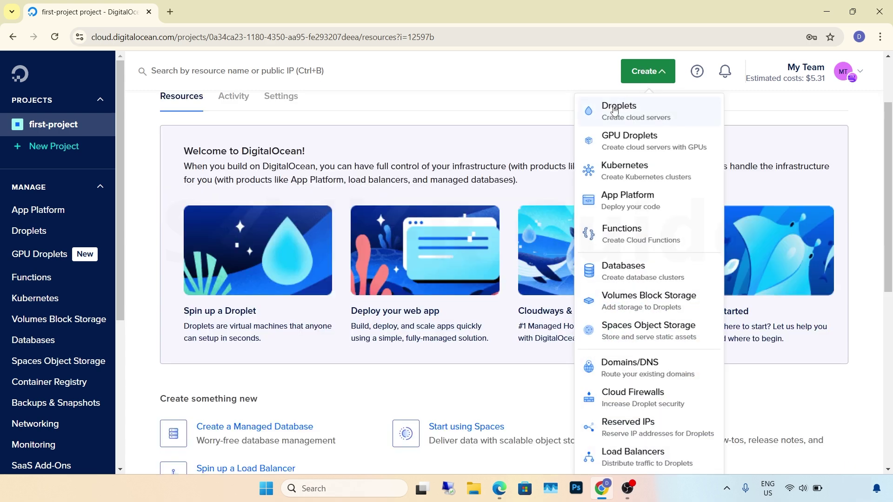
left_click(631, 109)
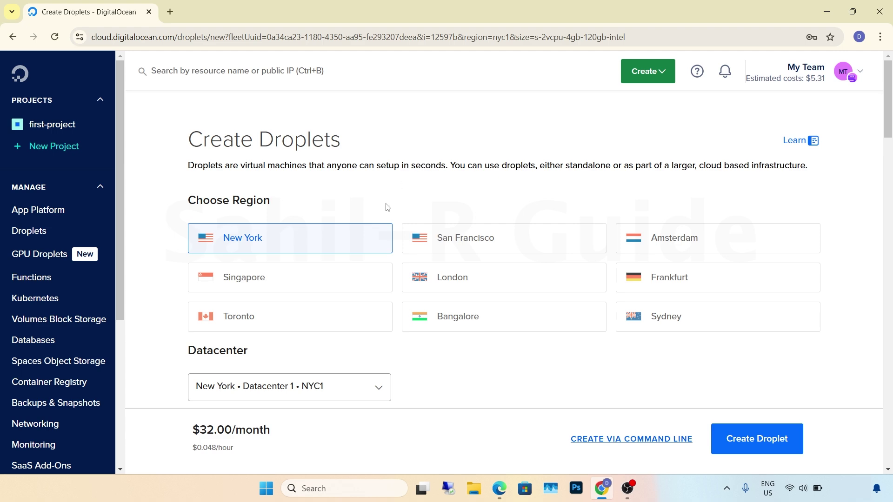
left_click(416, 317)
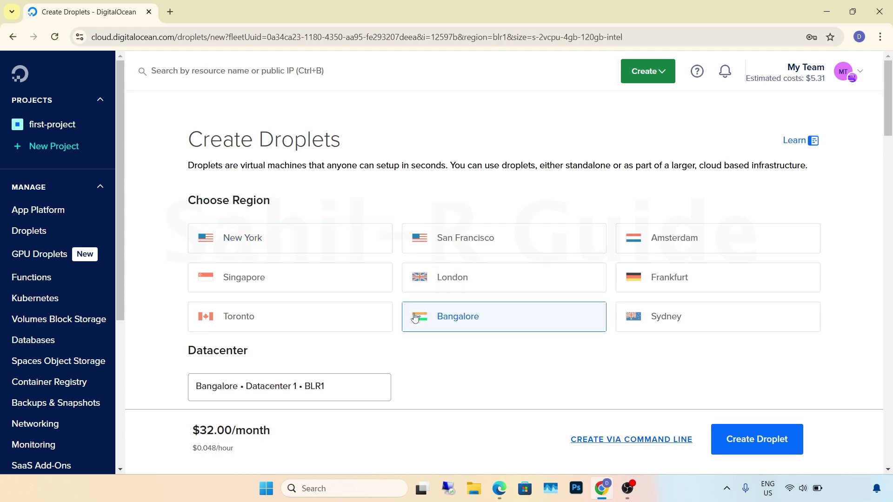
scroll(416, 318, "down", 10)
scroll(415, 317, "up", 1)
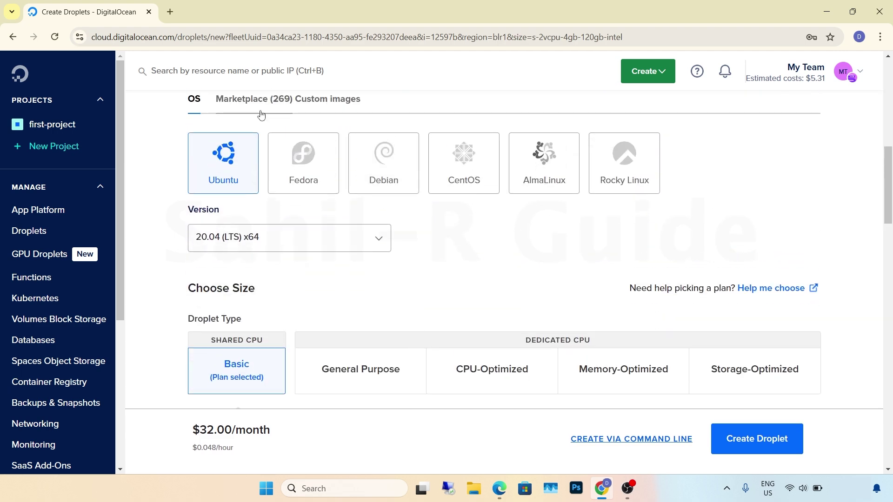
- Choose Debian 11 x64 as the droplet's operating system
left_click(375, 181)
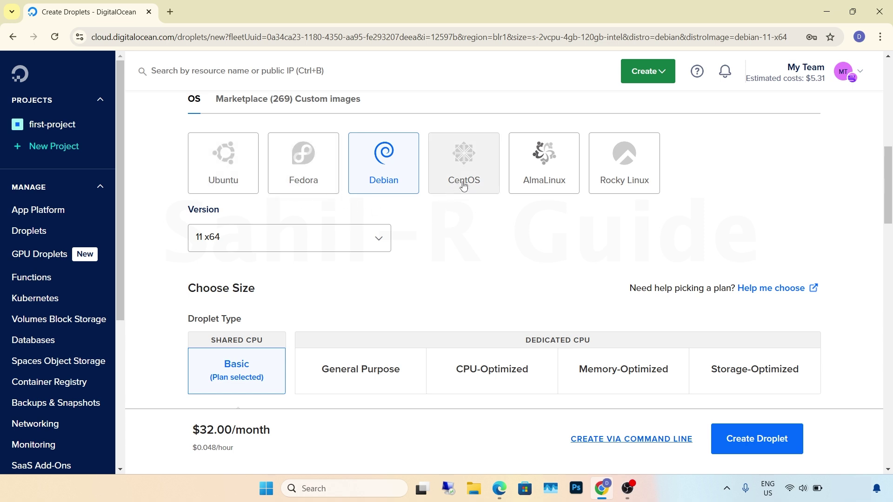
left_click(371, 248)
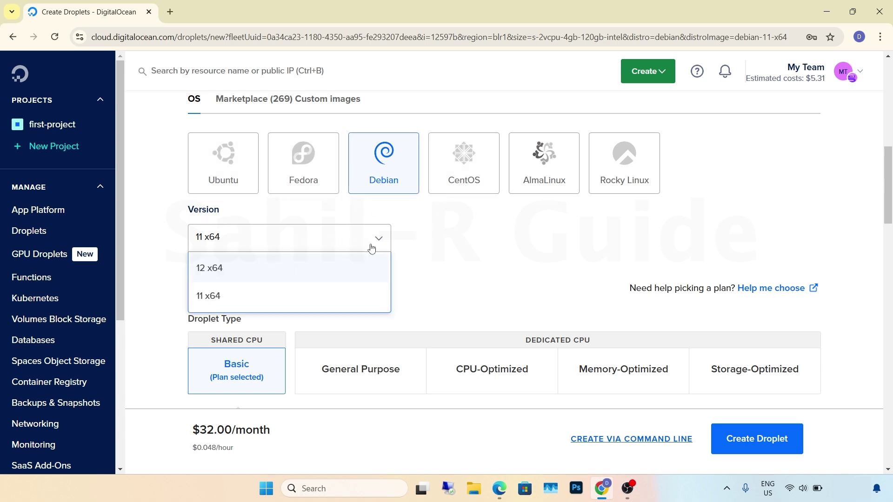
left_click(234, 294)
- Switch the droplet's CPU option to Premium AMD: 4 GB, 2 AMD CPUs, 80 GB NVMe, $28/month
scroll(233, 294, "down", 5)
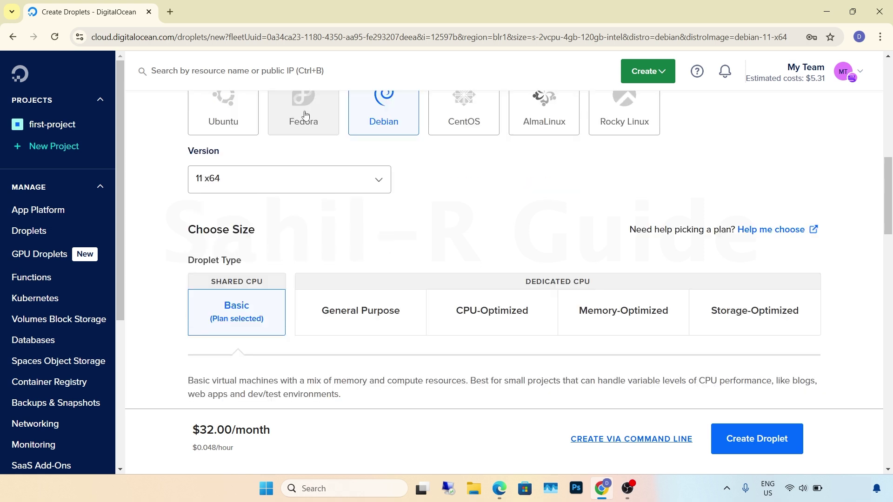
scroll(305, 115, "down", 1)
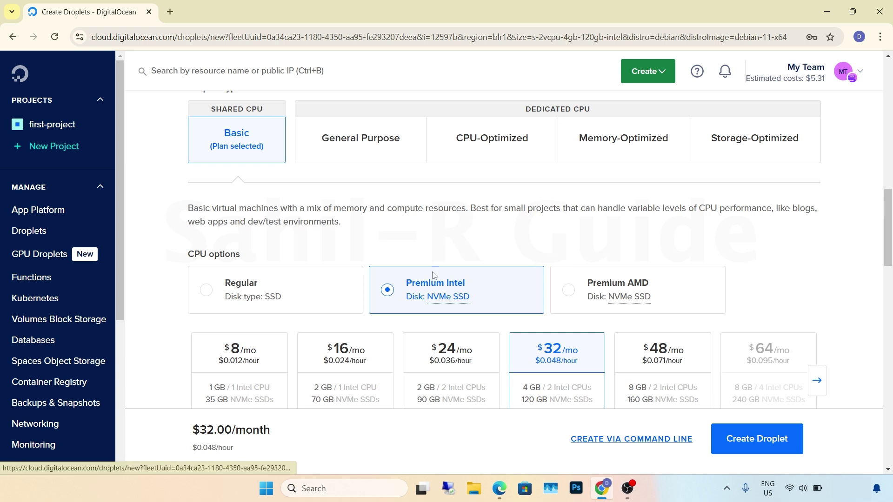
scroll(447, 251, "down", 4)
mouse_move(458, 131)
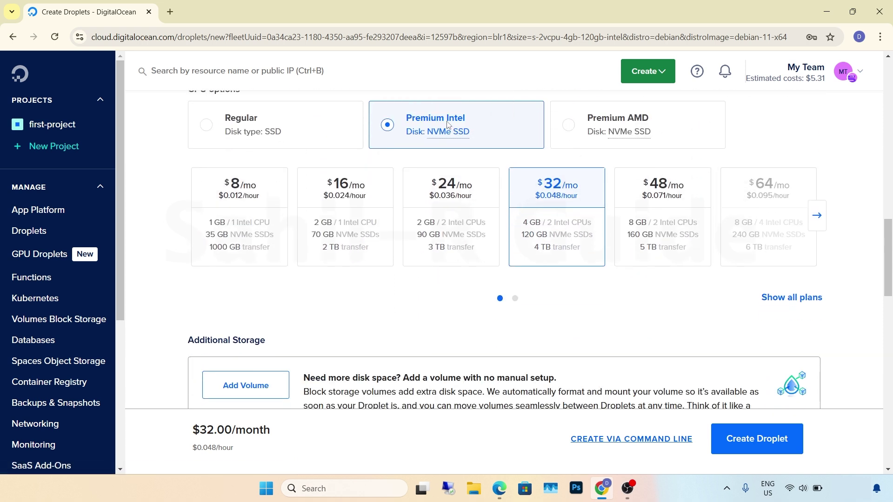
left_click(601, 127)
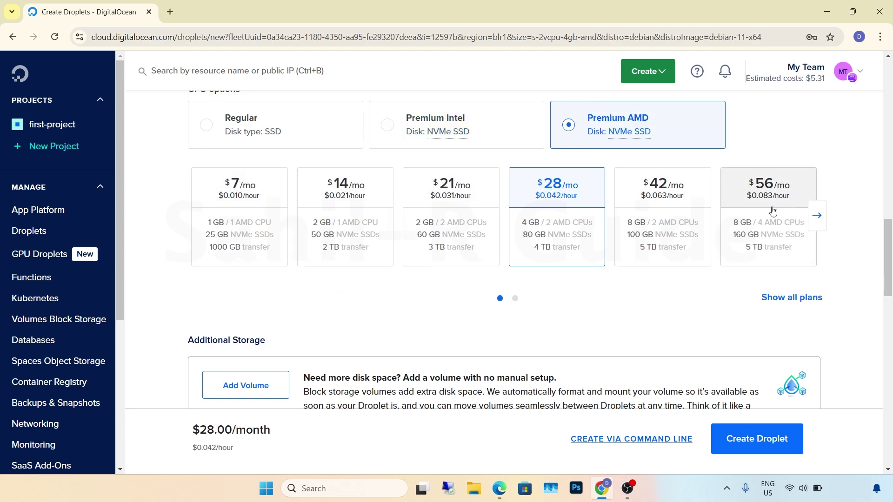
scroll(598, 233, "down", 3)
scroll(597, 234, "down", 8)
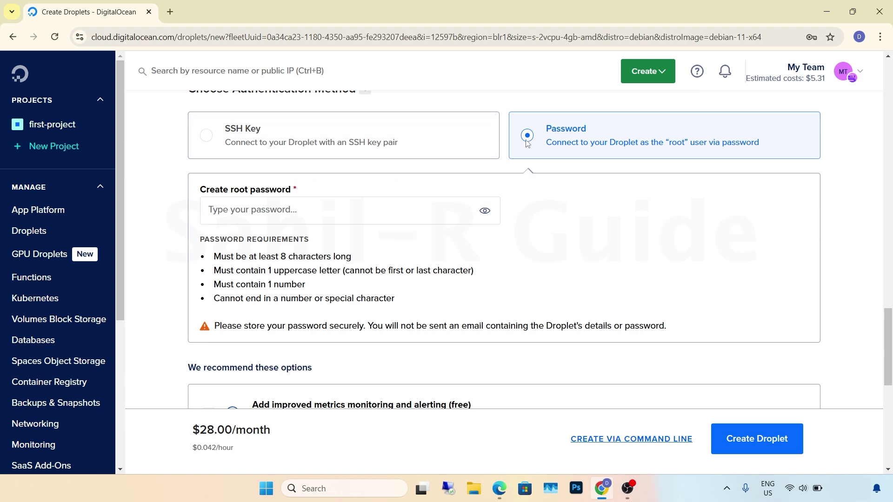
- Use password authentication and paste in the root password
left_click(211, 138)
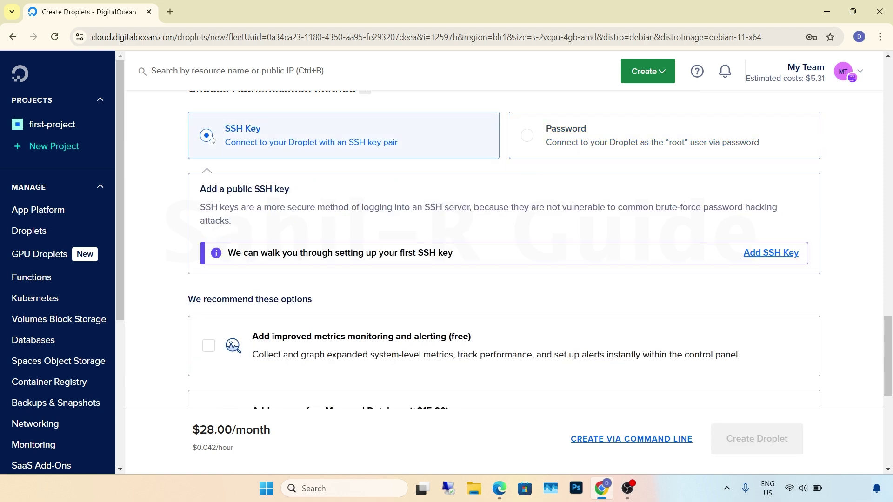
left_click(530, 145)
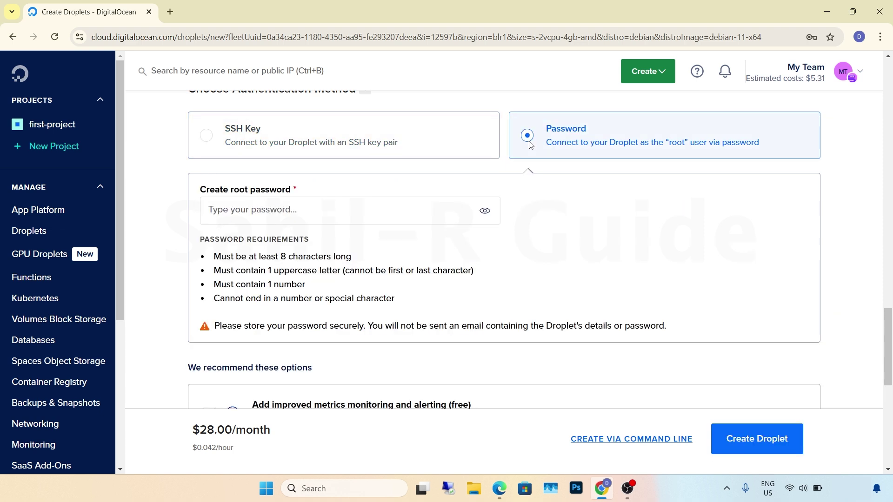
left_click(248, 210)
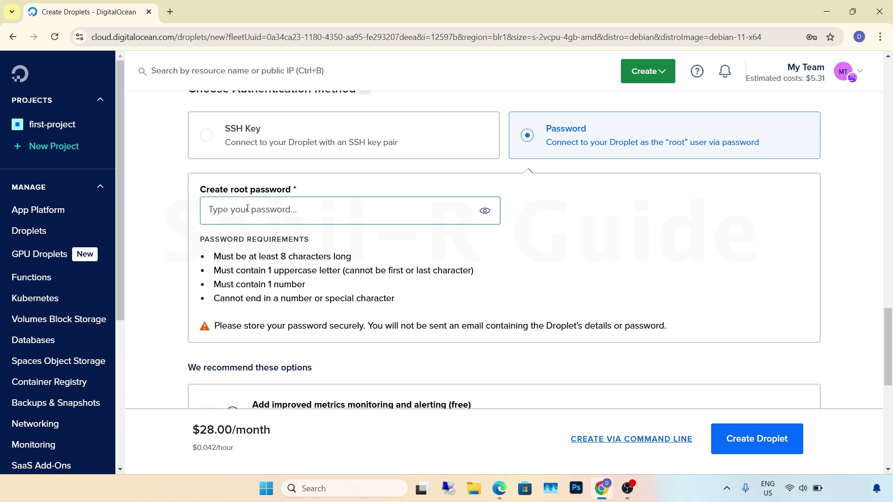
key("ctrl+v")
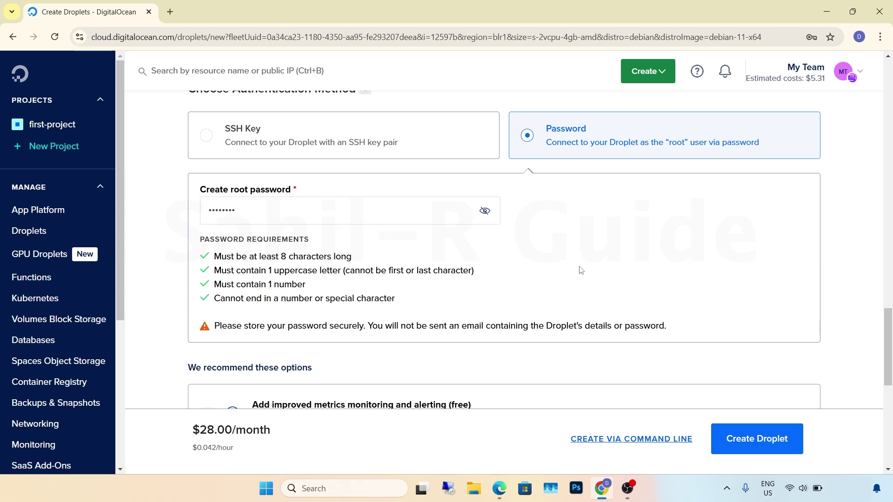
- Set the hostname to demo11 and create the droplet
scroll(581, 270, "down", 9)
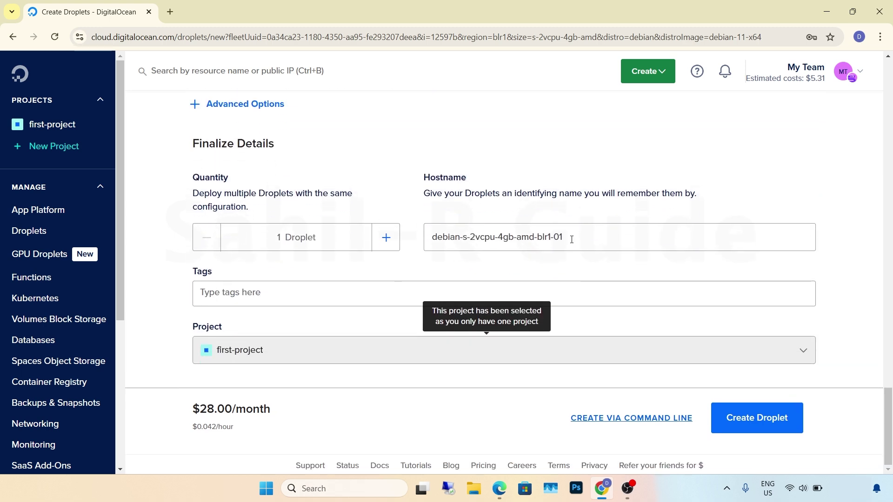
left_click(571, 239)
key("BackSpace")
key("BackSpace")
key("BackSpace")
key("BackSpace")
key("BackSpace")
key("BackSpace")
key("BackSpace")
key("BackSpace")
key("BackSpace")
key("BackSpace")
key("BackSpace")
key("BackSpace")
key("BackSpace")
key("BackSpace")
key("BackSpace")
key("BackSpace")
key("BackSpace")
key("BackSpace")
key("BackSpace")
key("BackSpace")
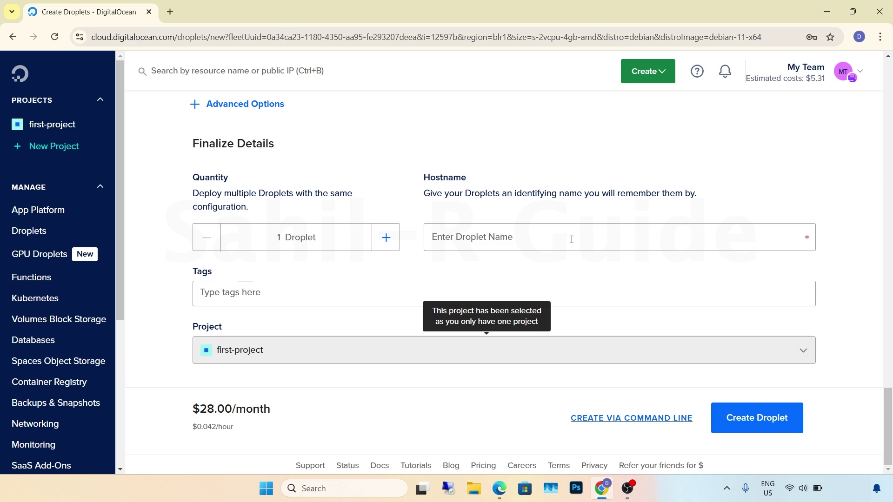
type("demo11")
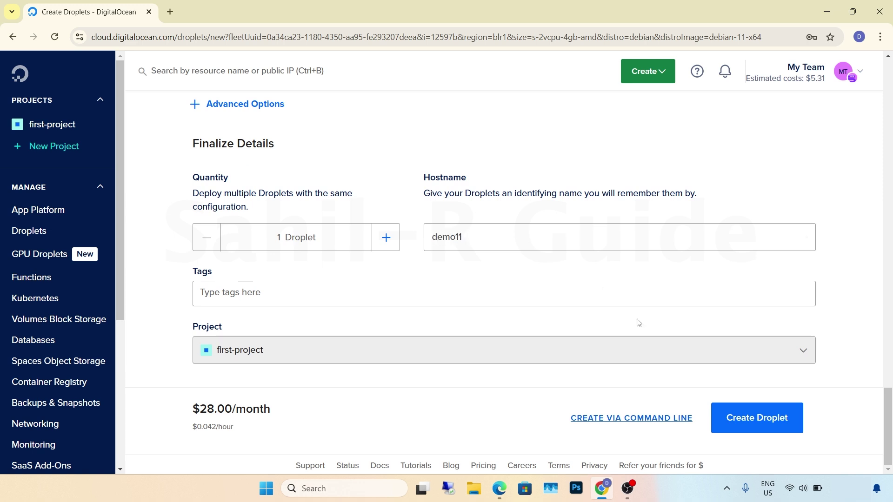
left_click(741, 418)
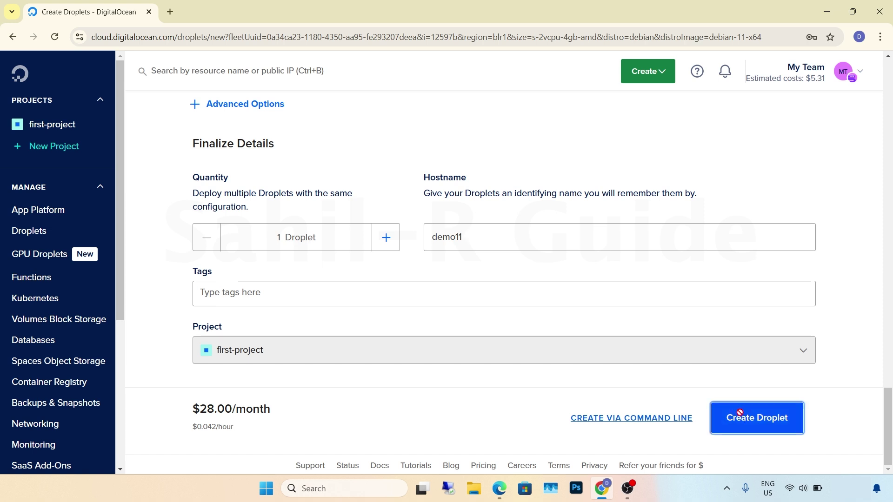
- Decline Chrome's password save, open the demo11 droplet page, and search Windows for cmd
left_click(813, 218)
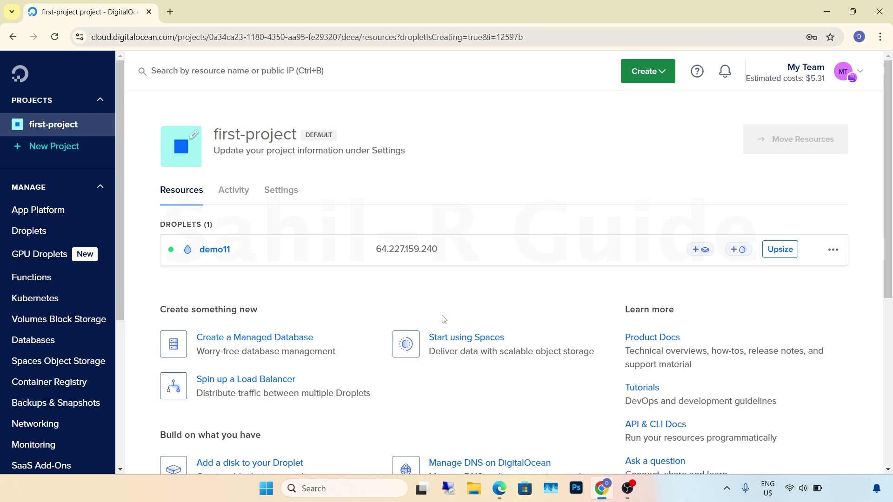
left_click(220, 249)
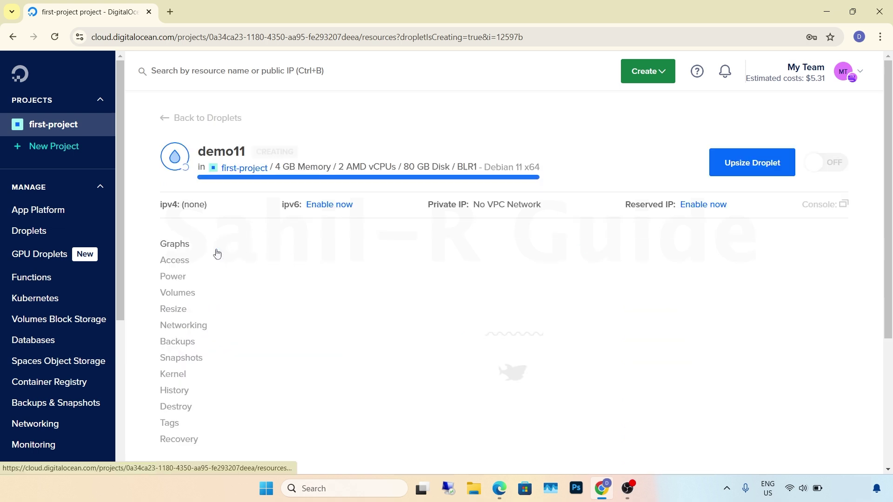
mouse_move(214, 209)
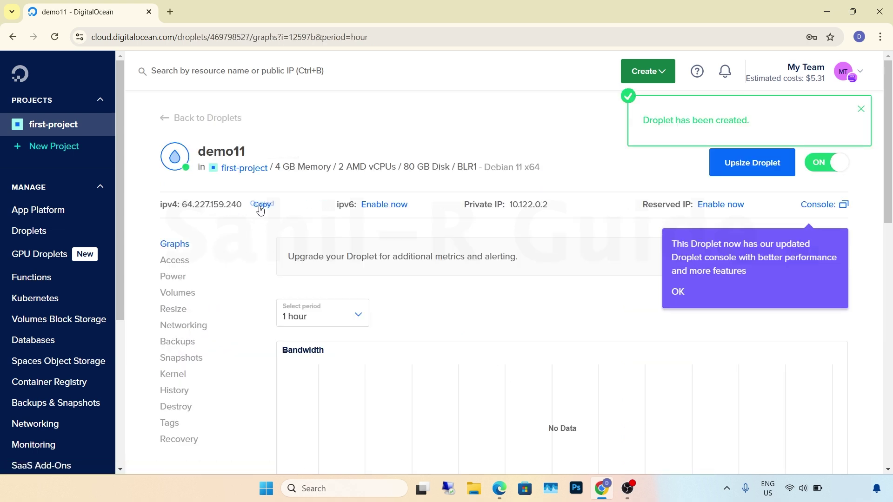
left_click(335, 489)
type("cmd")
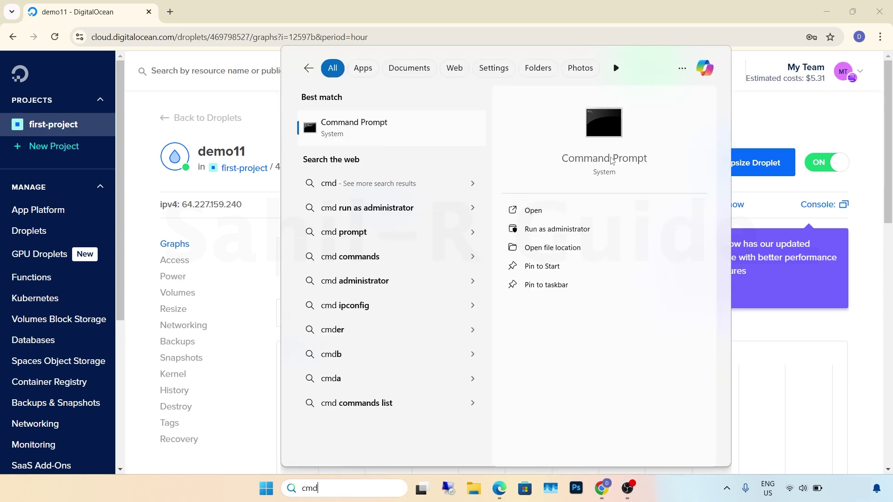
left_click(604, 160)
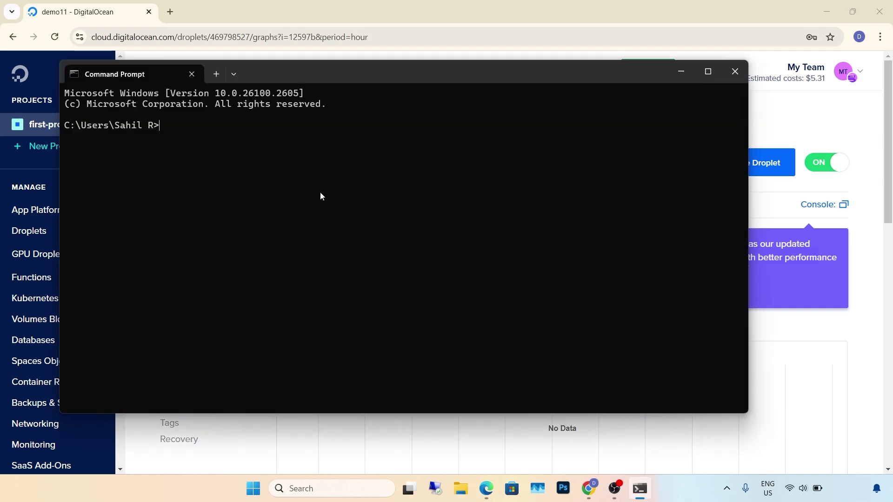
type("ssh root@")
type("64.227.159.240")
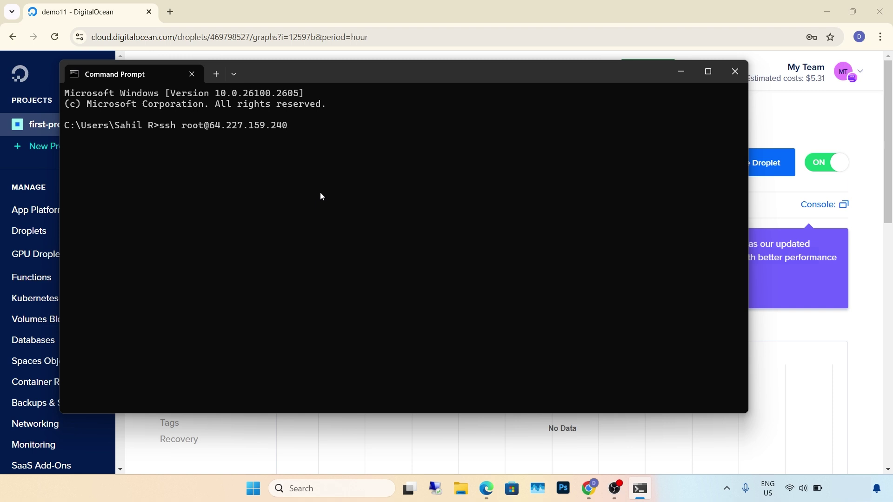
key("Return")
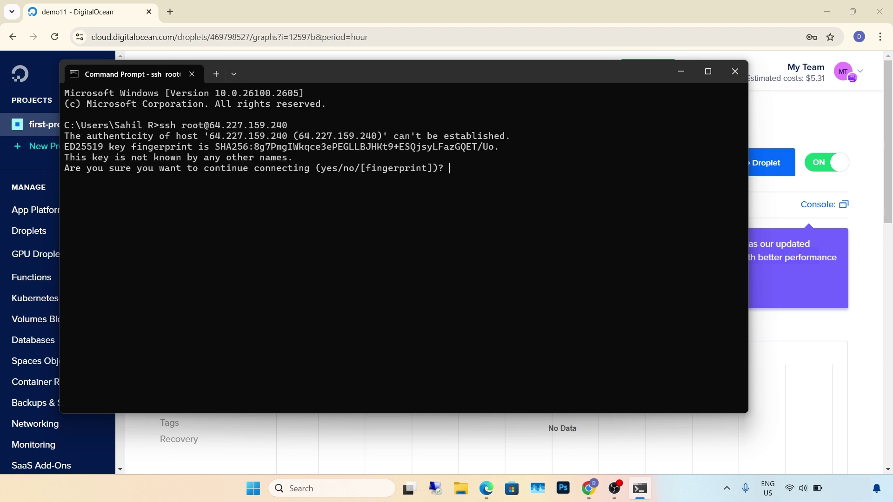
type("yes")
key("Return")
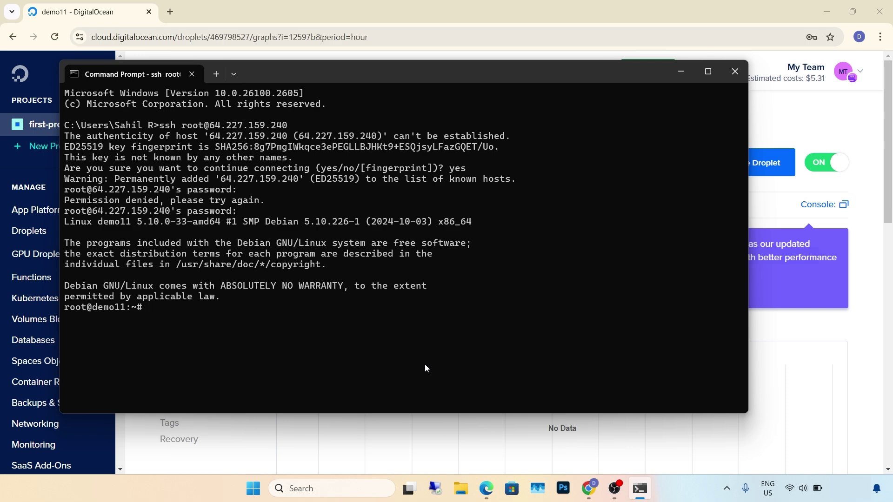
left_click(486, 488)
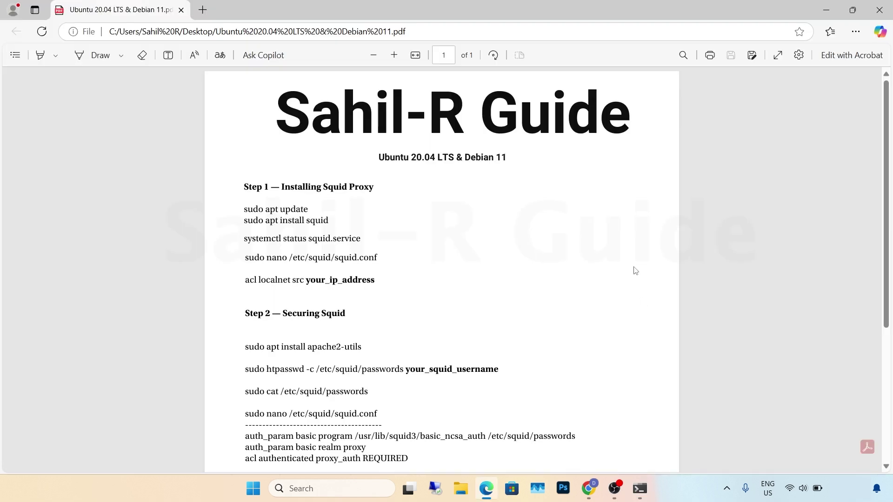
- Copy the guide's Step 1 commands: sudo apt update and sudo apt install squid
scroll(635, 270, "down", 5)
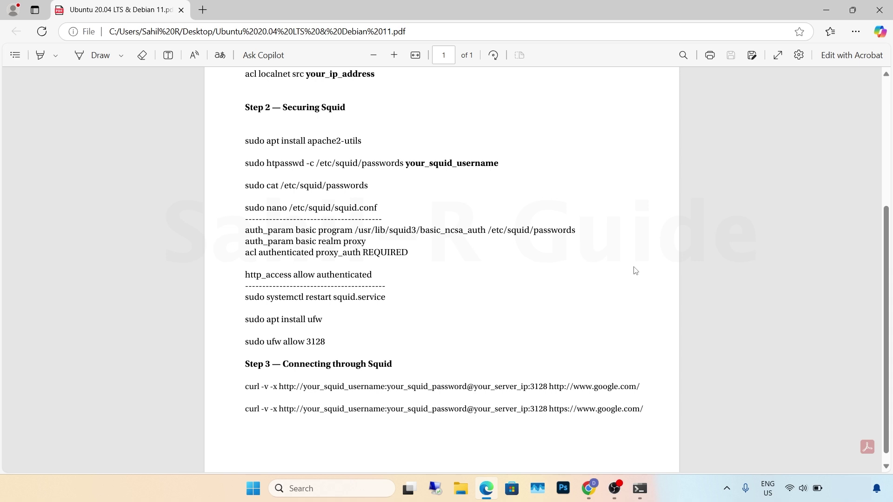
scroll(636, 270, "up", 1)
scroll(635, 271, "up", 5)
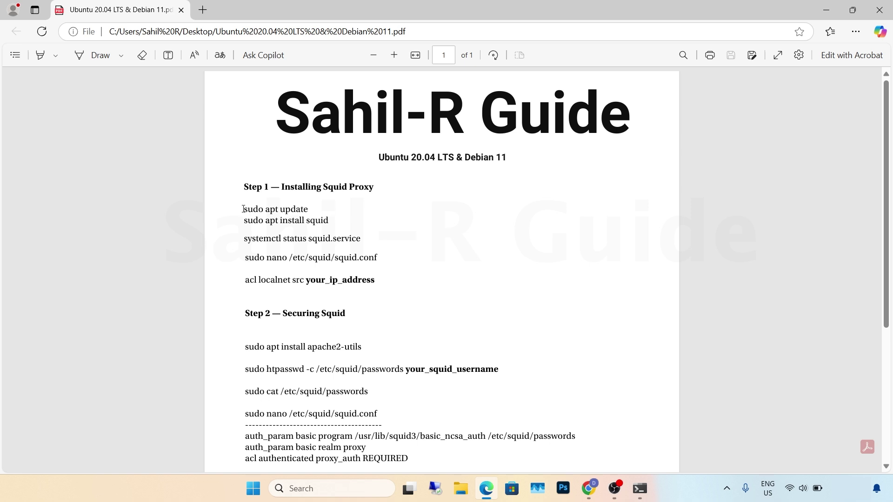
left_click_drag(242, 209, 335, 224)
key("ctrl+c")
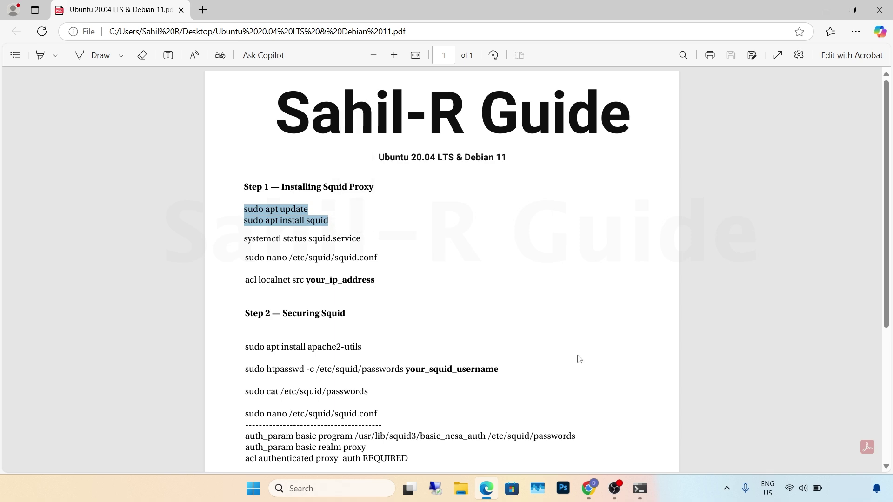
- Run the apt update and squid install commands on the droplet, answering y
left_click(640, 491)
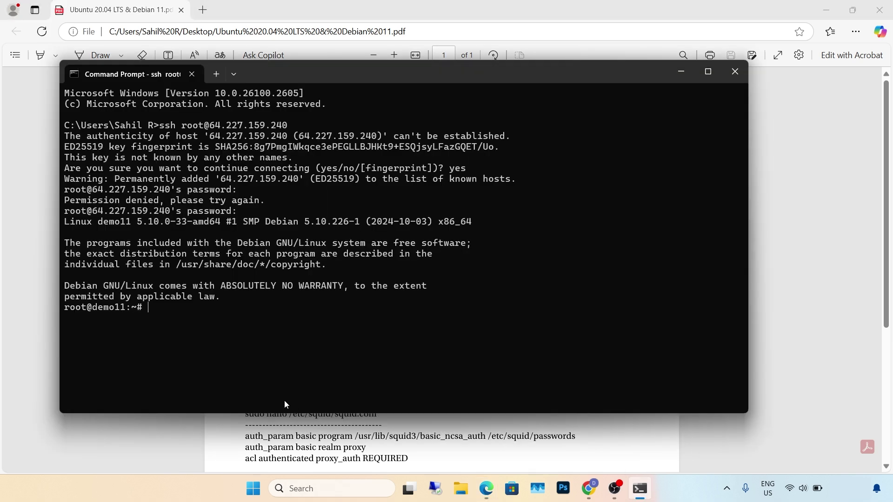
key("ctrl+v")
key("Return")
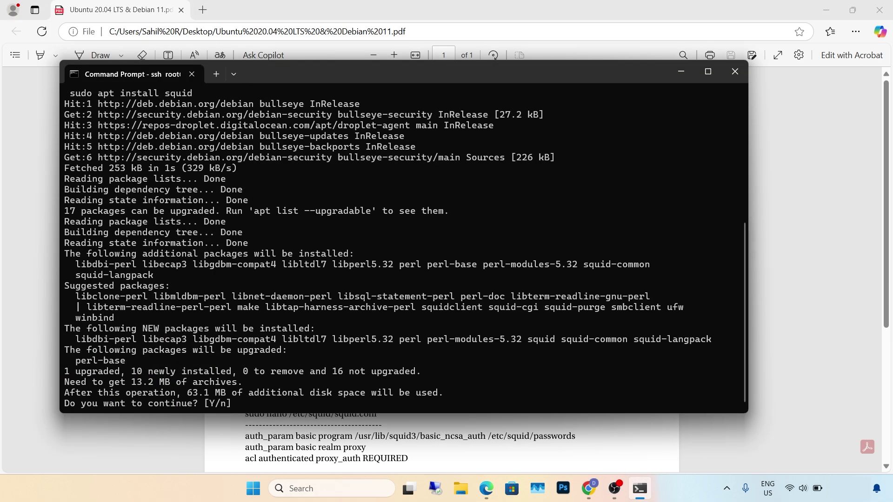
type("y")
key("Return")
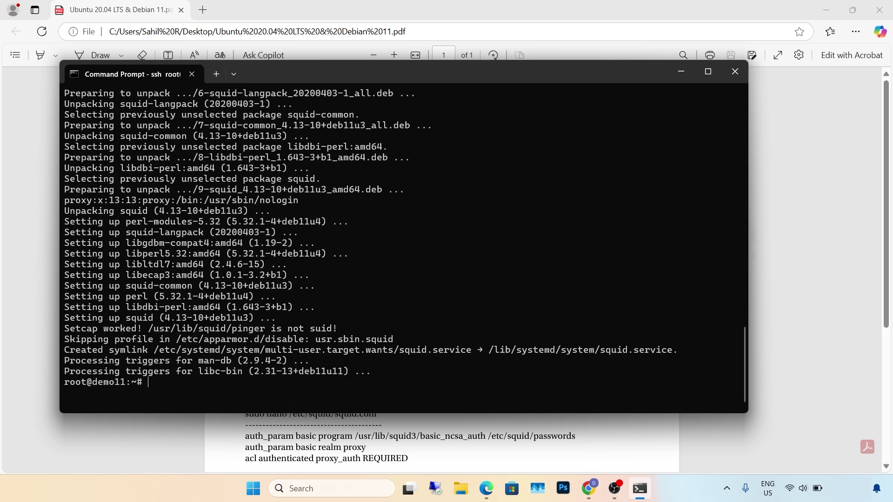
- Run systemctl status squid.service to confirm Squid is active (running)
left_click(232, 446)
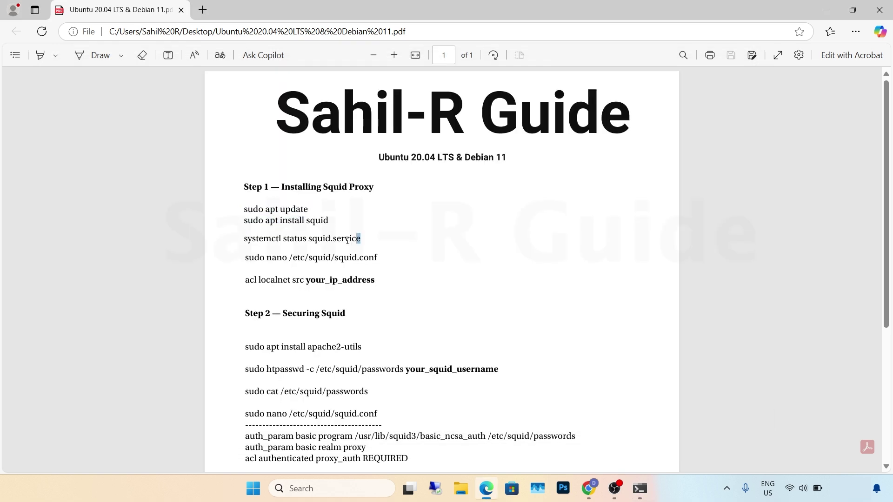
left_click_drag(362, 238, 236, 240)
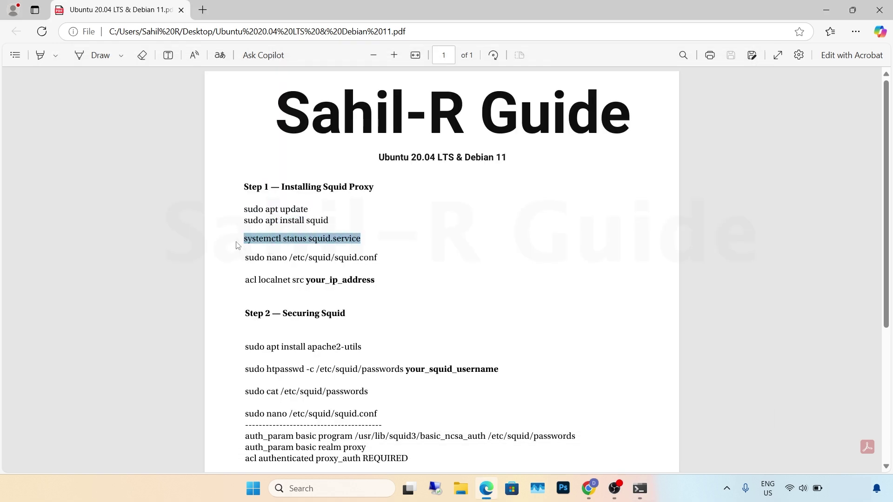
left_click(637, 486)
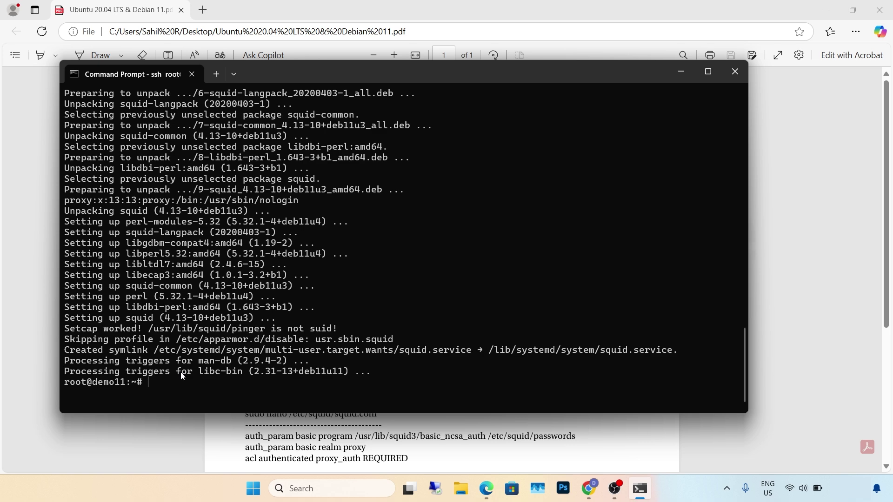
right_click(182, 376)
key("Return")
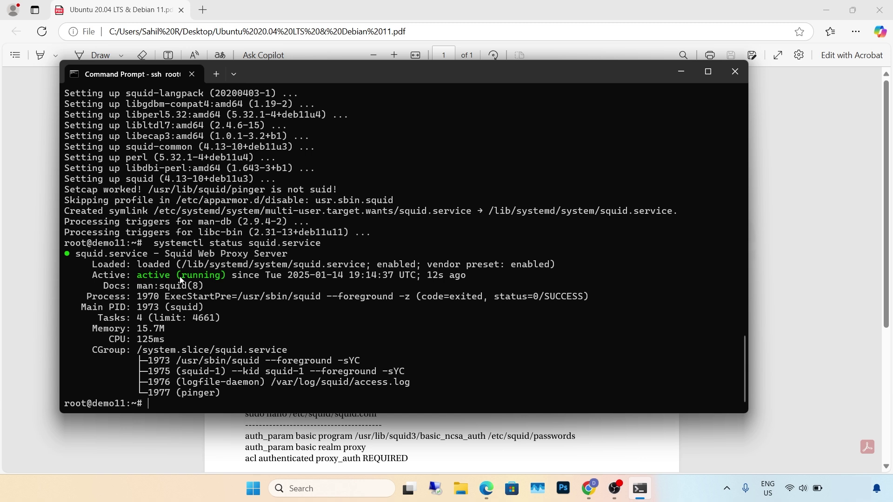
- Open /etc/squid/squid.conf in nano with the sudo nano command from the guide
left_click(222, 435)
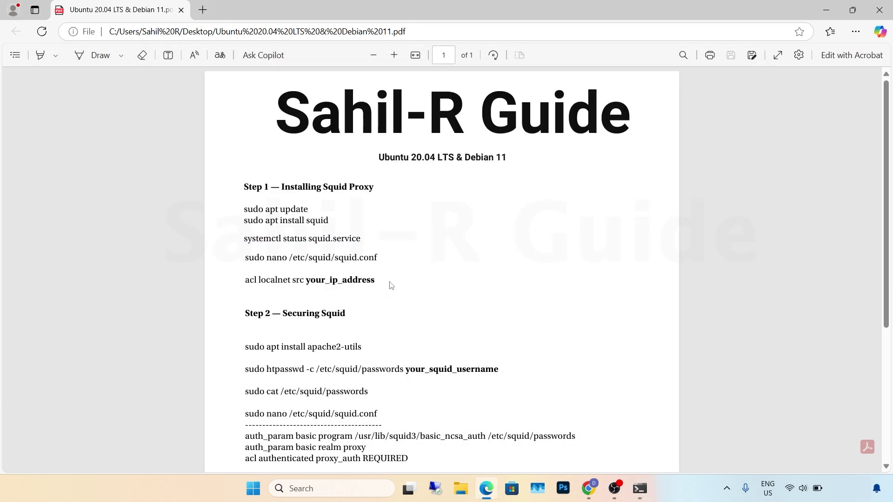
triple_click(238, 261)
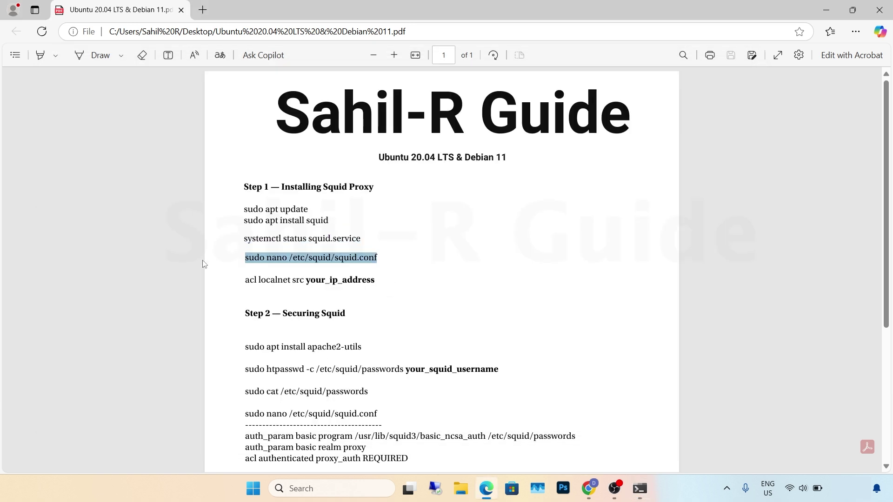
left_click(638, 492)
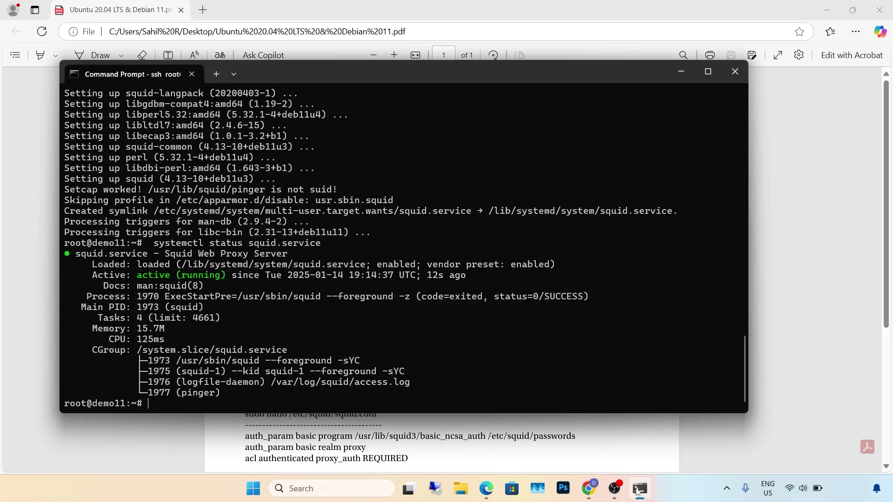
right_click(189, 401)
key("Return")
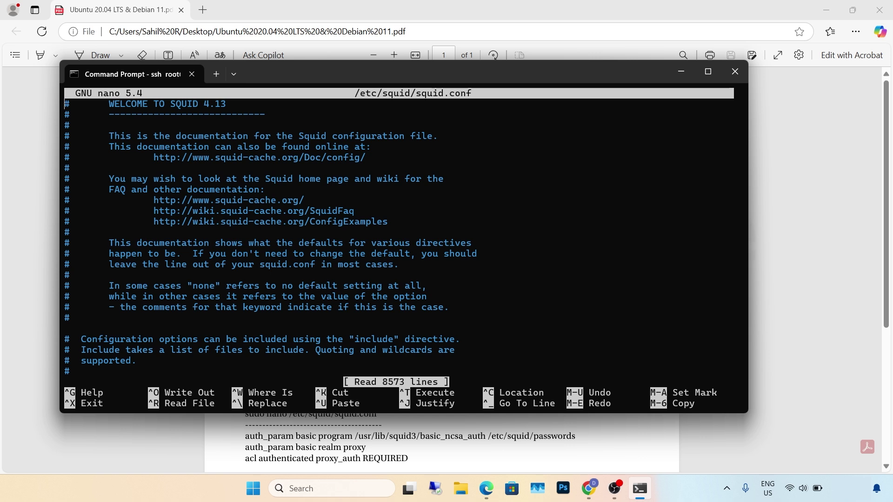
- Find 'http_access deny all' and insert a blank line below the local-networks example
key("ctrl+w")
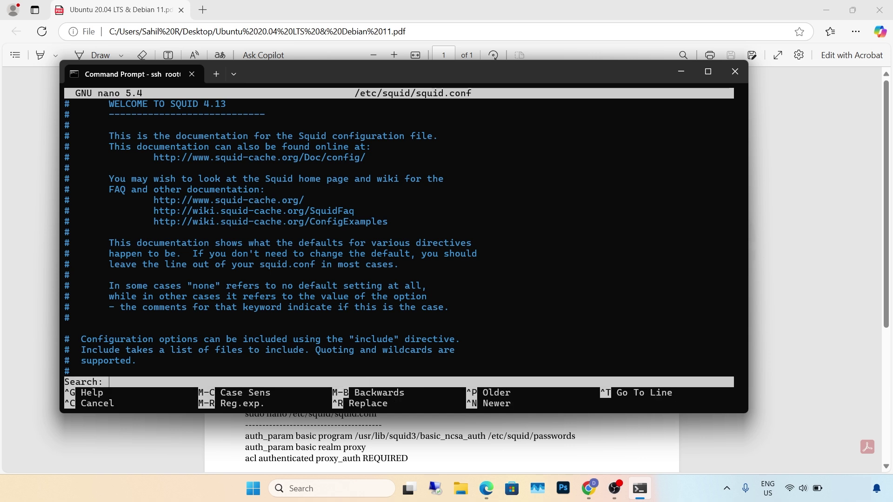
type("http_access ")
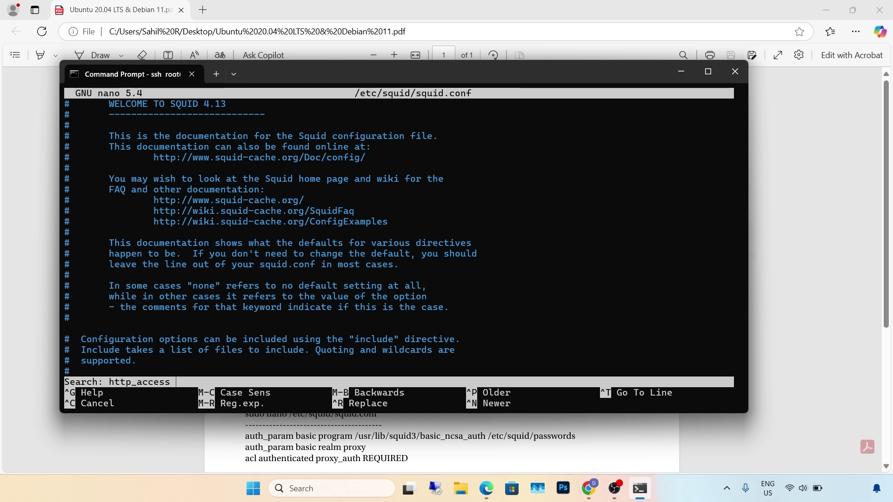
type("deny all")
key("Return")
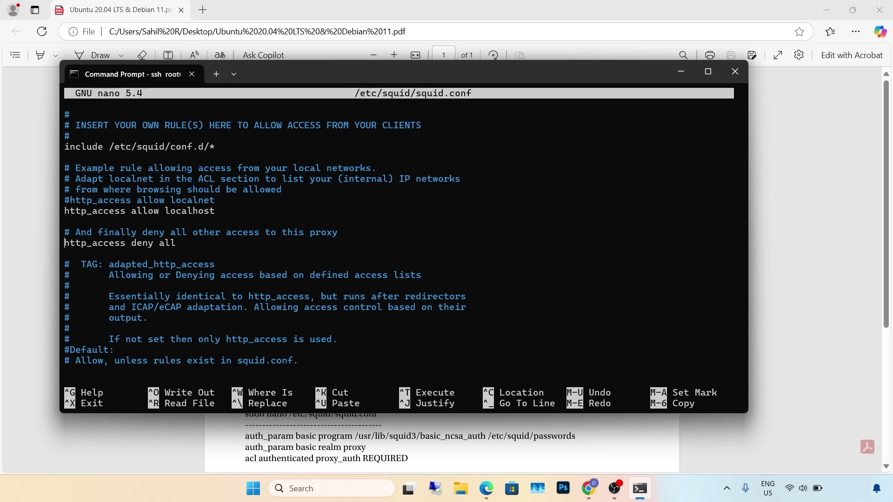
key("Up")
key("Up")
key("Up")
key("Up")
key("Up")
key("Up")
key("Return")
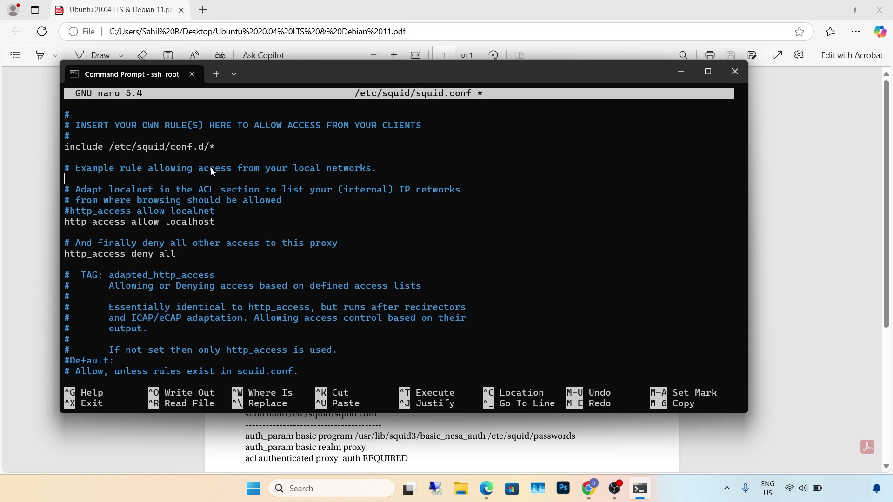
left_click(42, 218)
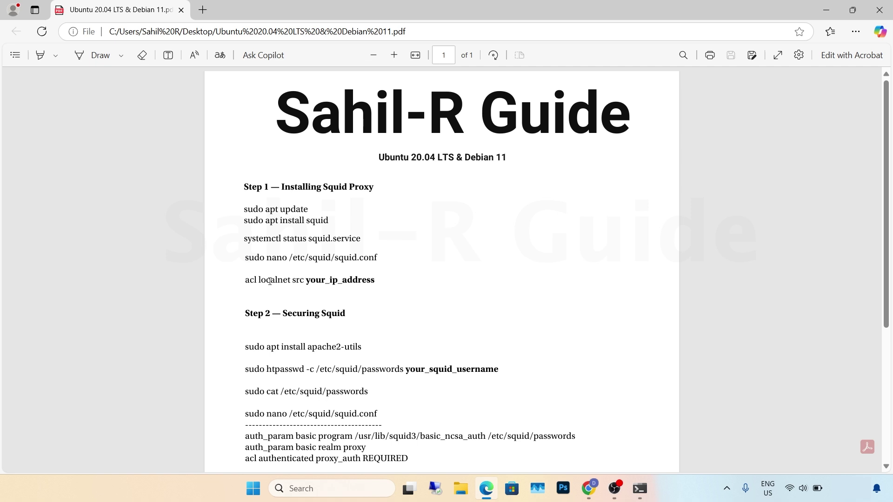
- Add 'acl localnet src' followed by the droplet IP 64.227.159.240 on the new line
left_click_drag(304, 280, 225, 280)
left_click(640, 489)
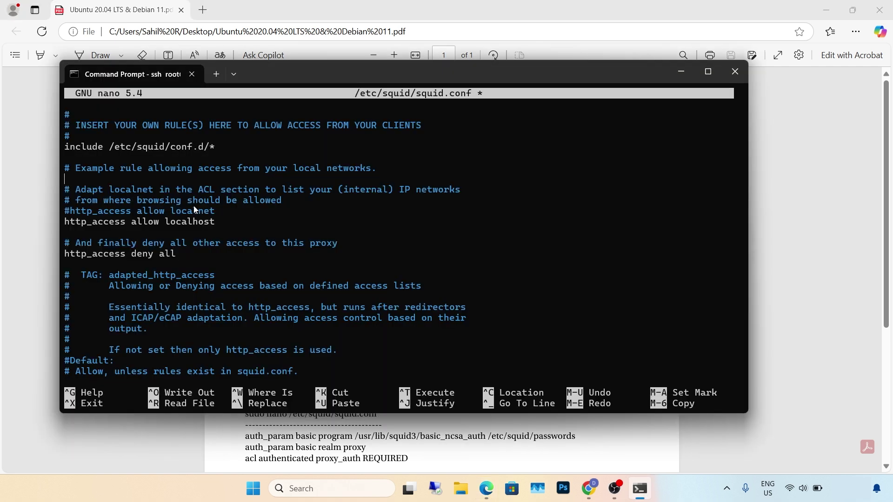
type("acl localnet src")
left_click(589, 488)
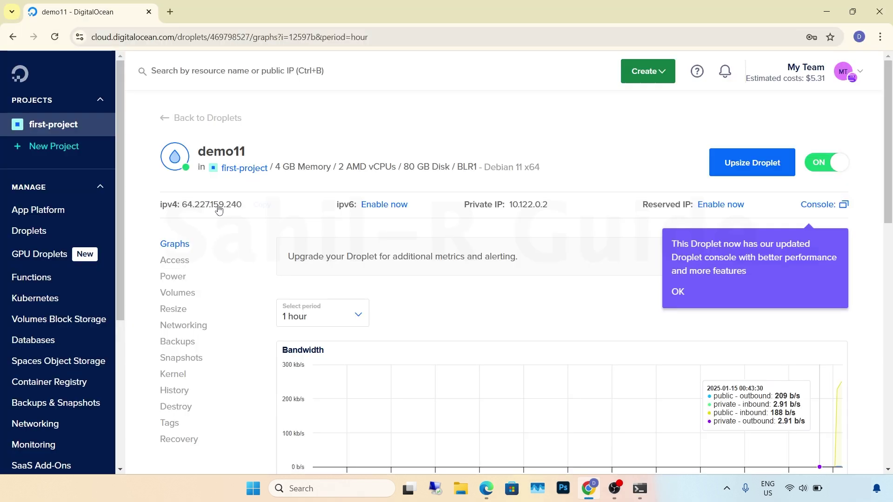
left_click(262, 206)
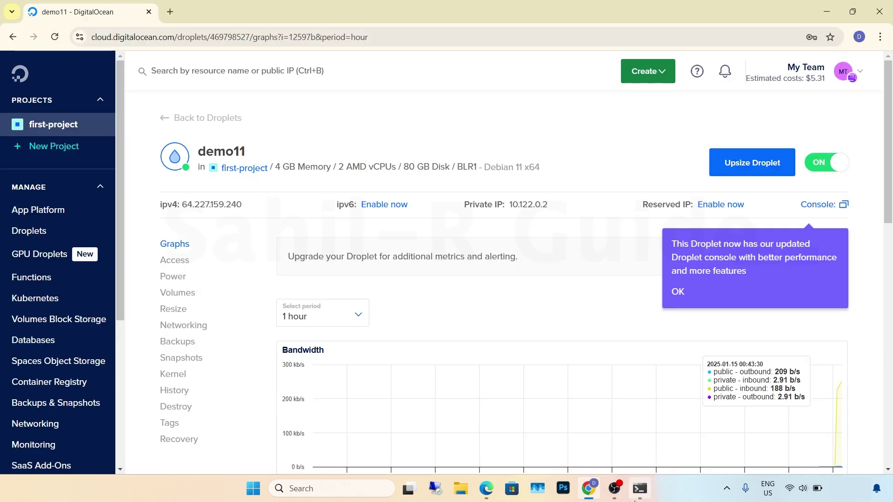
left_click(641, 489)
type("64.227.159.240")
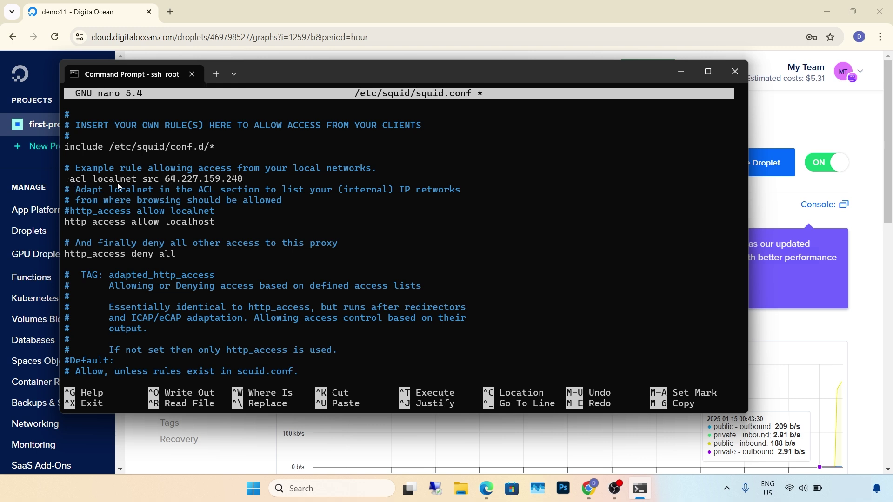
- Remove the leading space before acl and save squid.conf, exiting nano
key("Left")
key("Left")
key("Left")
key("Left")
key("Left")
key("BackSpace")
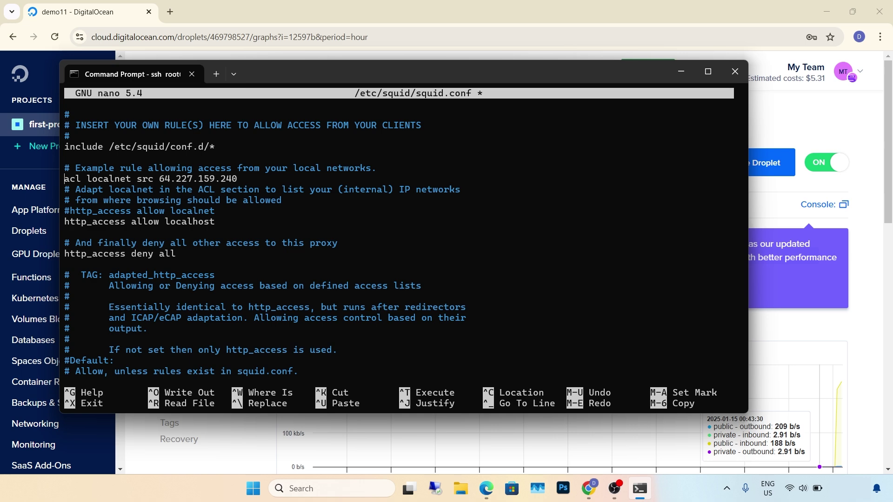
key("ctrl+x")
key("y")
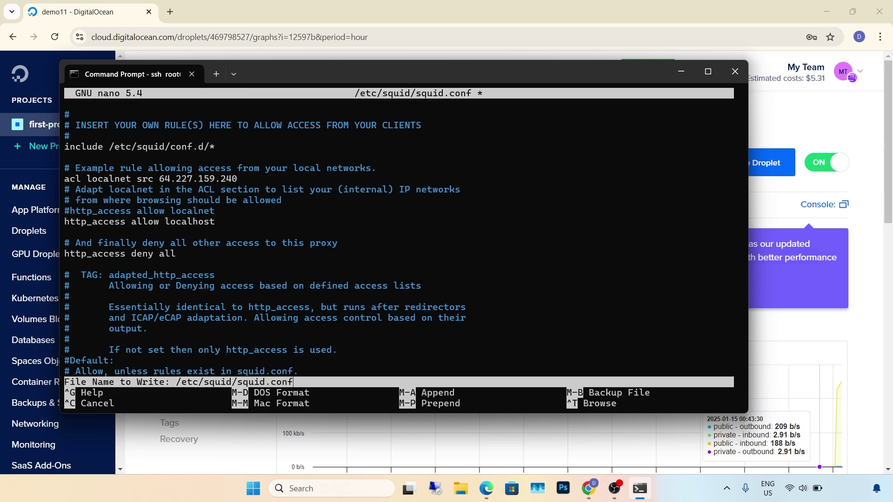
key("Return")
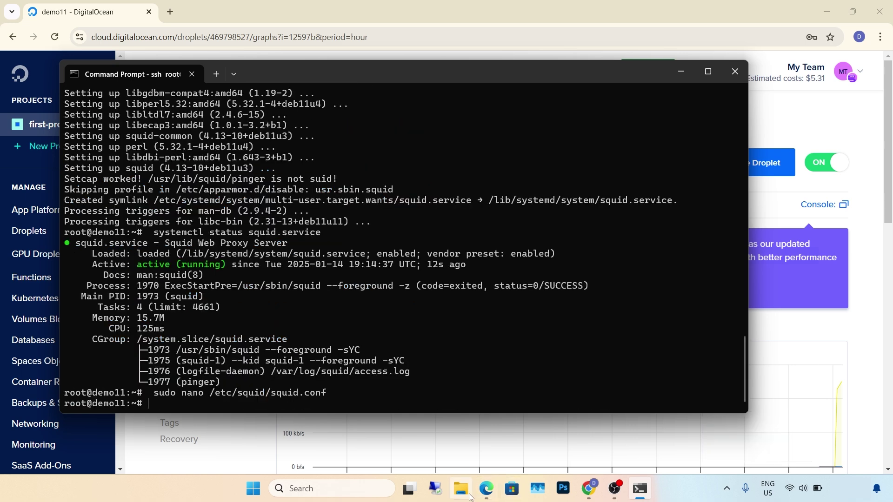
- Install apache2-utils on the droplet with sudo apt install apache2-utils, answering y
left_click(484, 494)
left_click_drag(363, 347, 211, 347)
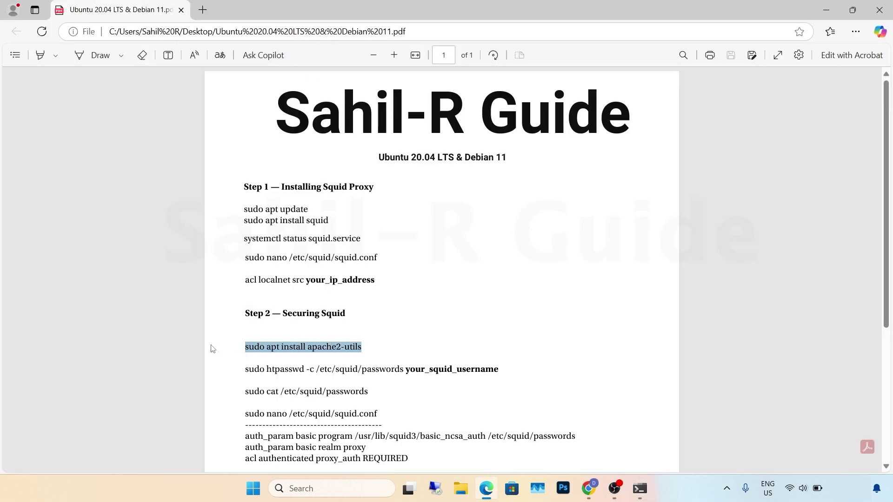
left_click(641, 488)
right_click(202, 397)
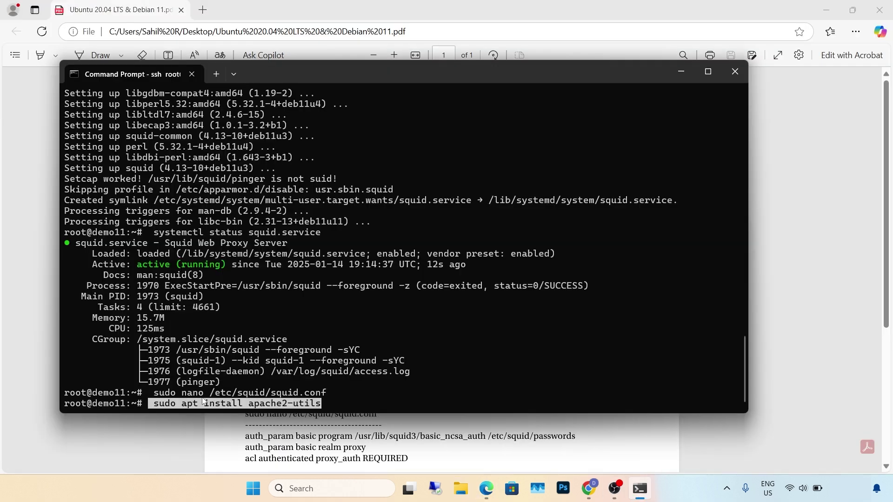
key("Return")
type("y")
key("Return")
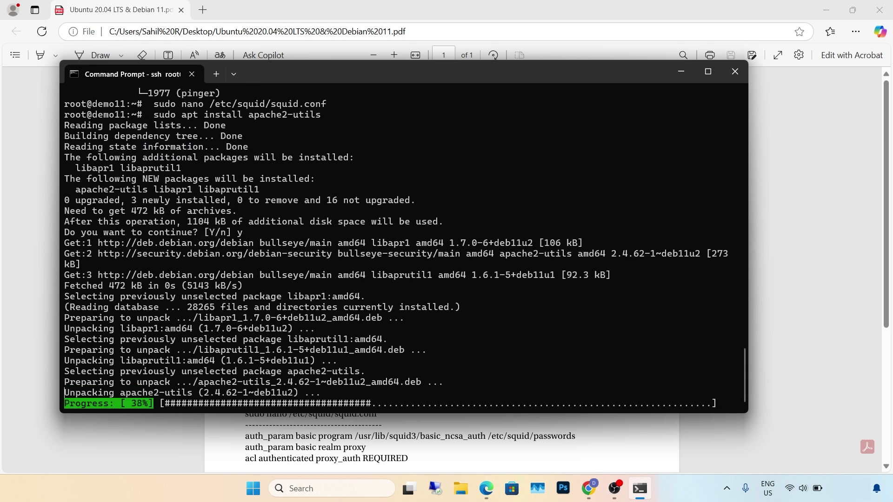
- Create /etc/squid/passwords with htpasswd for proxy user demo, entering its password twice
left_click(233, 434)
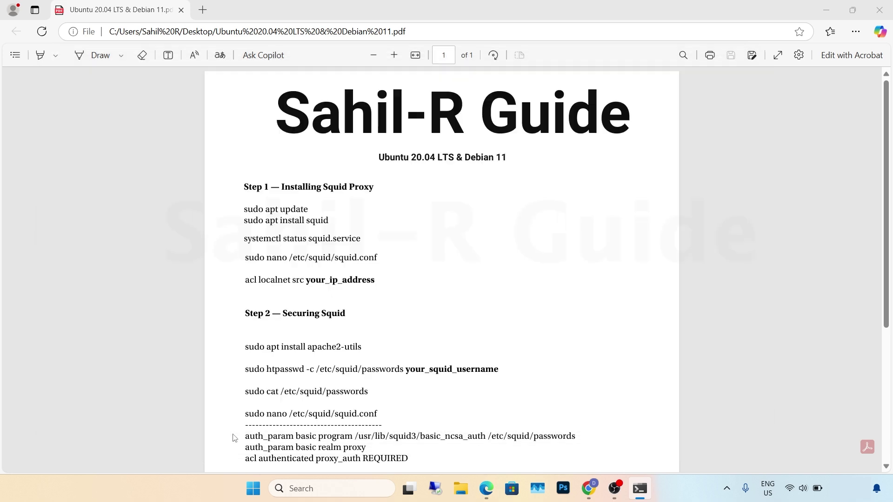
left_click_drag(406, 374, 246, 362)
key("ctrl+c")
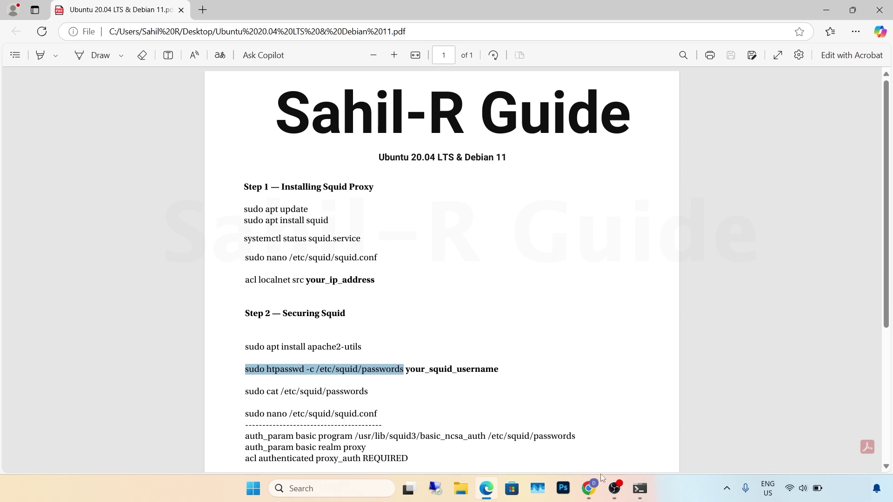
left_click(640, 489)
key("ctrl+v")
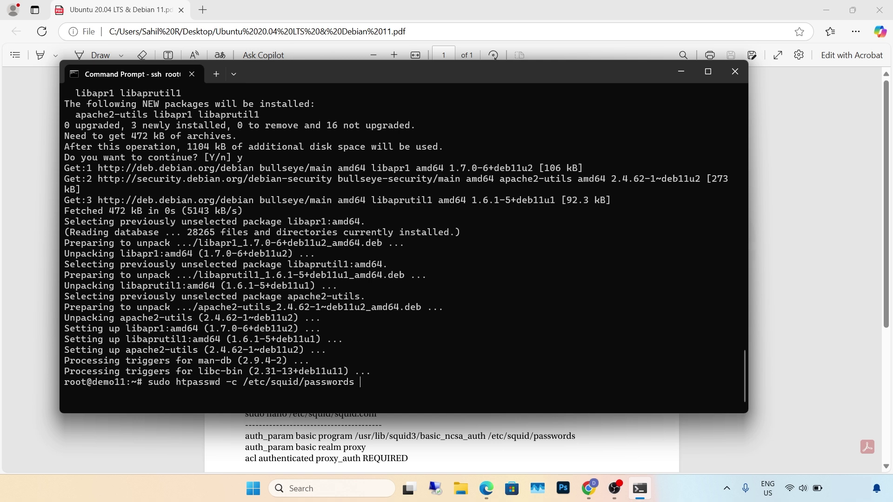
type("demo")
key("Return")
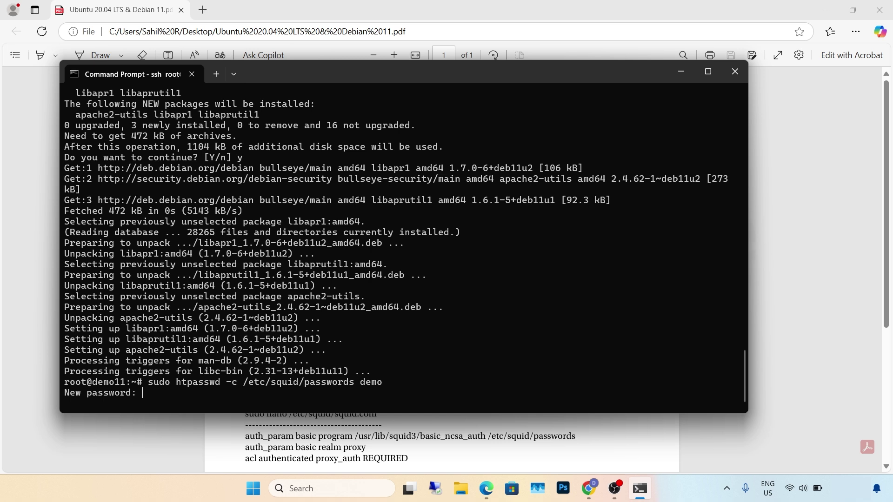
key("Return")
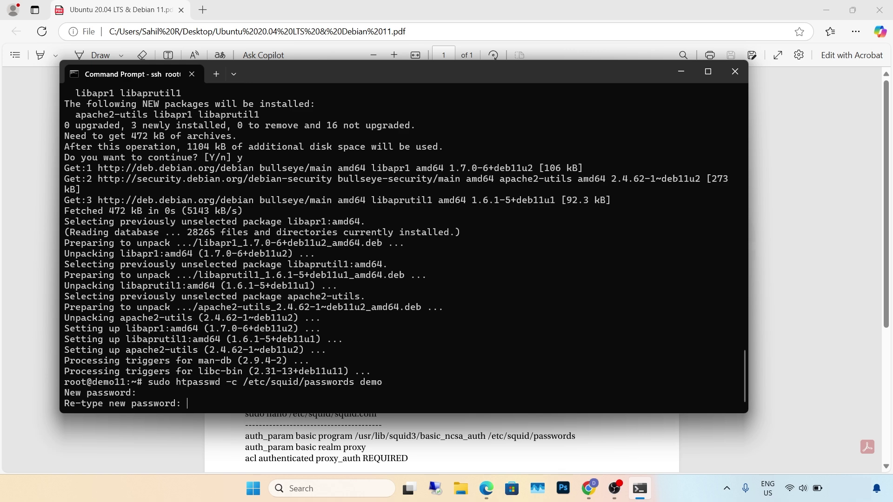
key("Return")
left_click(486, 488)
left_click(349, 396)
- Print /etc/squid/passwords to confirm the proxy user's hash is stored
left_click_drag(371, 393, 237, 391)
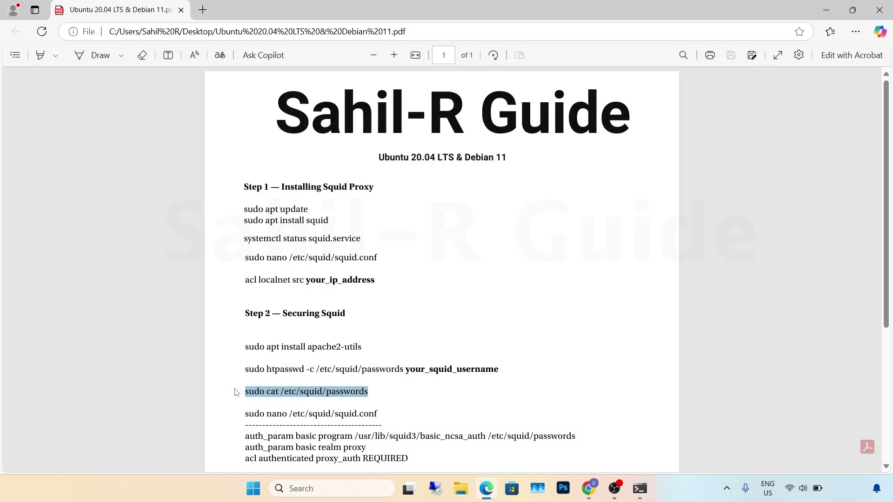
left_click(640, 488)
key("ctrl+v")
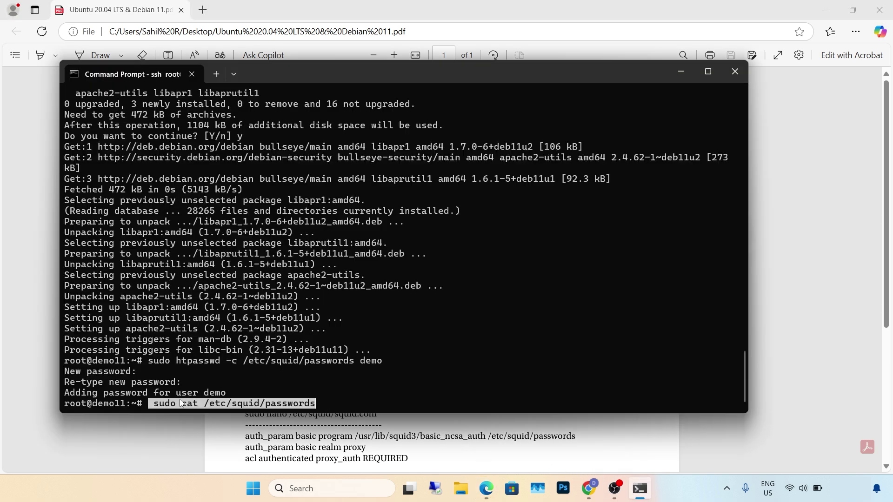
key("Return")
- Open /etc/squid/squid.conf in nano and jump to the 'http_access deny all' line
left_click(214, 437)
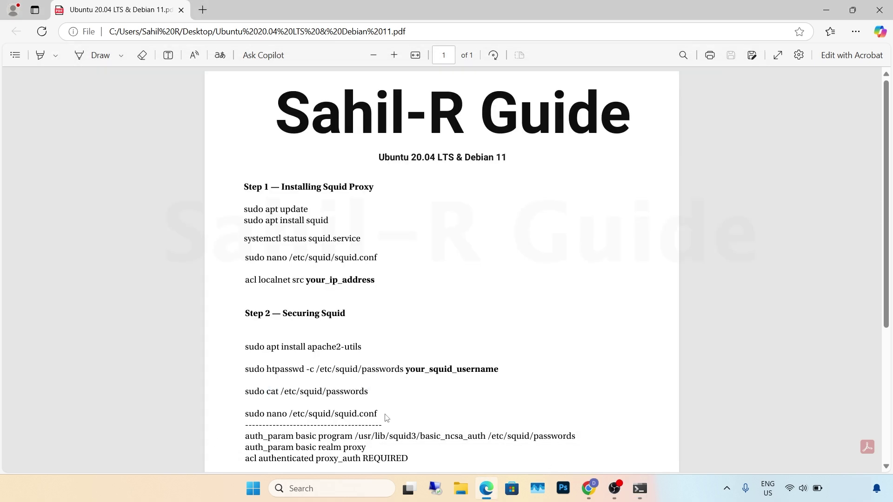
left_click_drag(382, 415, 226, 421)
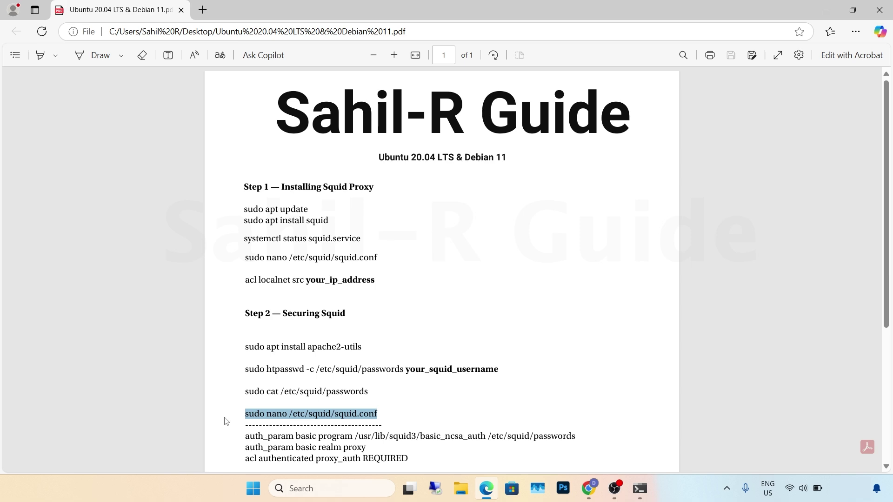
left_click(640, 488)
key("ctrl+v")
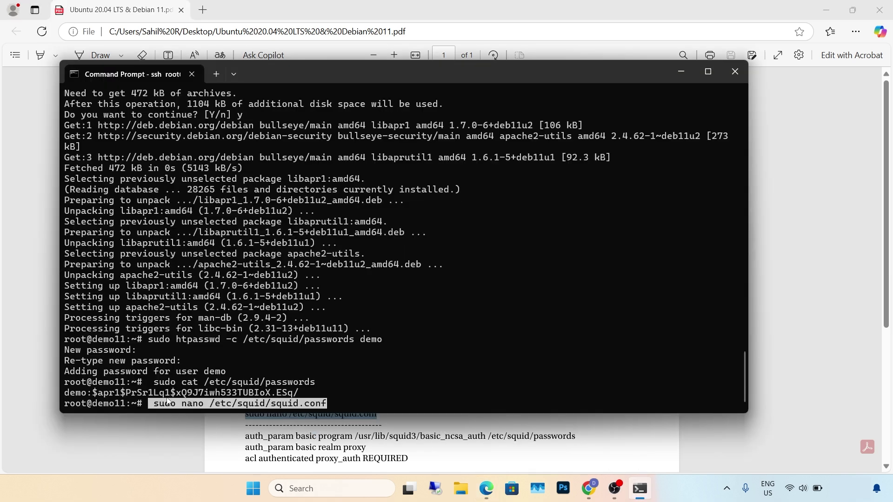
key("Return")
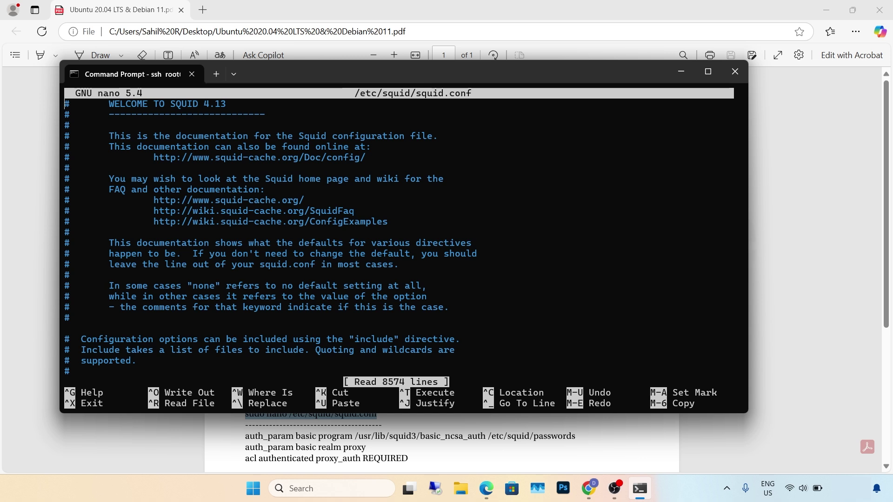
key("ctrl+w")
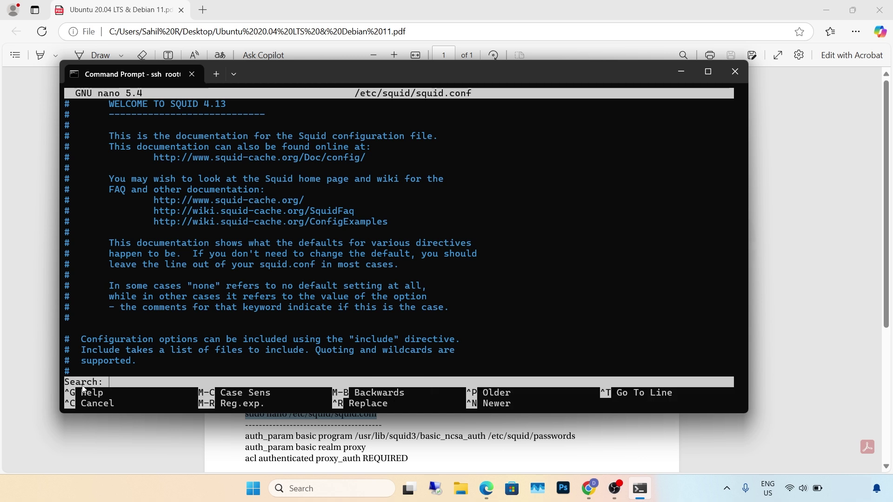
type("http_access deny all")
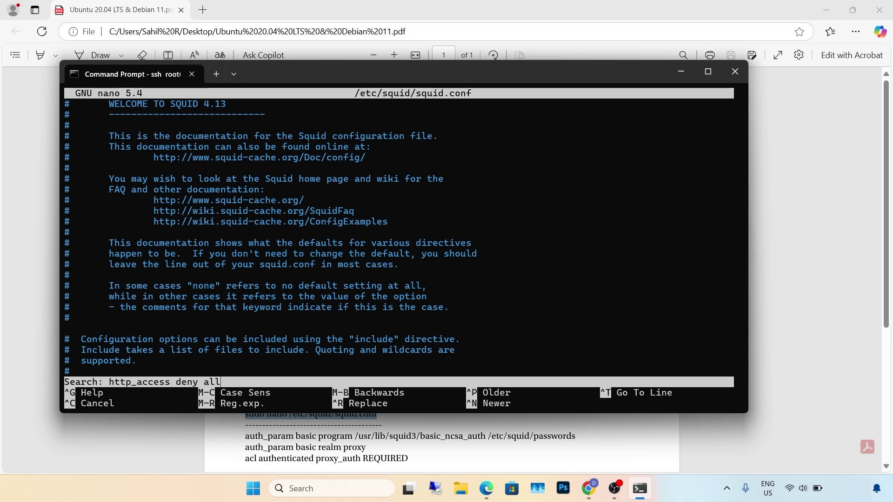
key("Return")
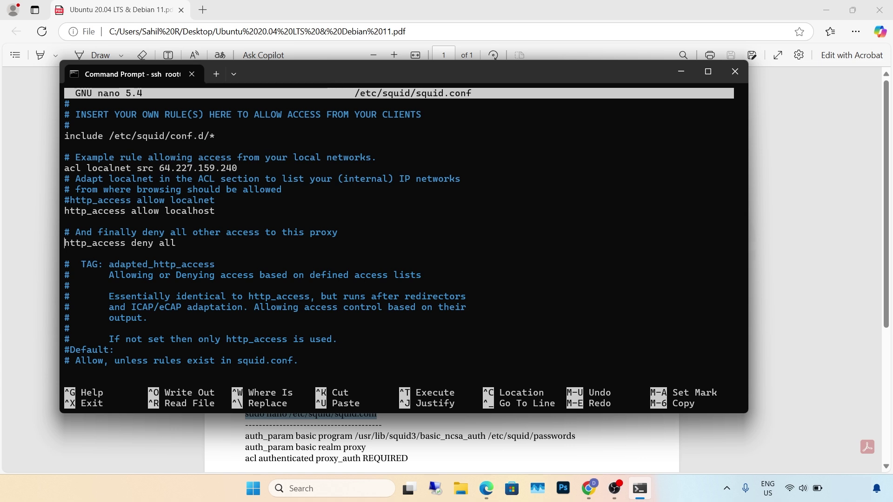
key("Up")
key("Up")
key("Up")
key("Up")
key("Up")
key("Up")
key("Up")
key("alt+Tab")
- Insert the auth_param basic lines and 'acl authenticated proxy_auth REQUIRED' after the include line
scroll(194, 376, "down", 2)
left_click(249, 338)
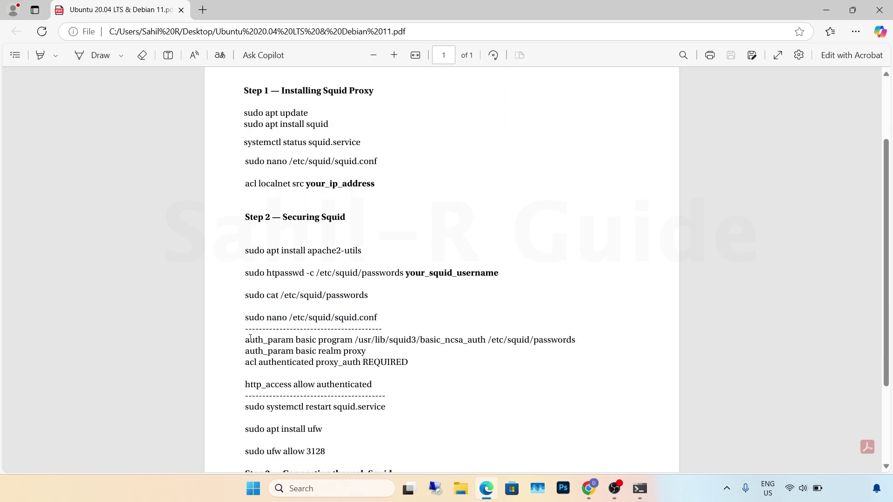
left_click_drag(242, 340, 410, 366)
key("ctrl+c")
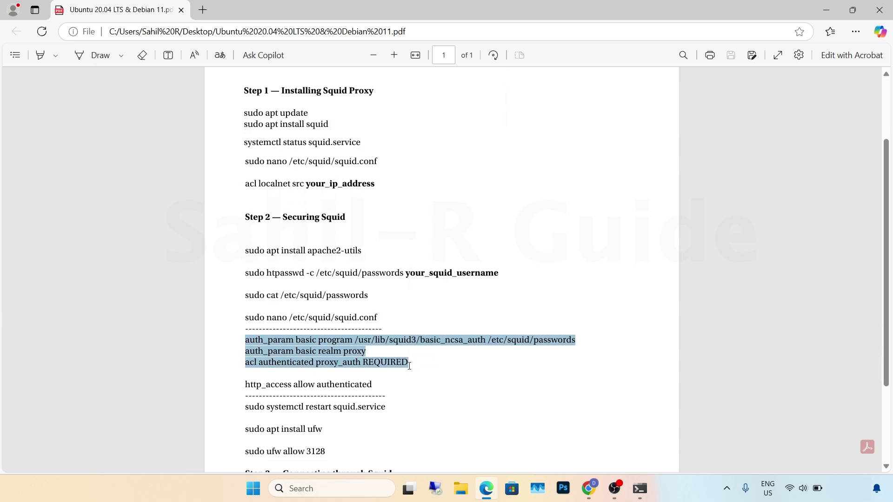
left_click(640, 489)
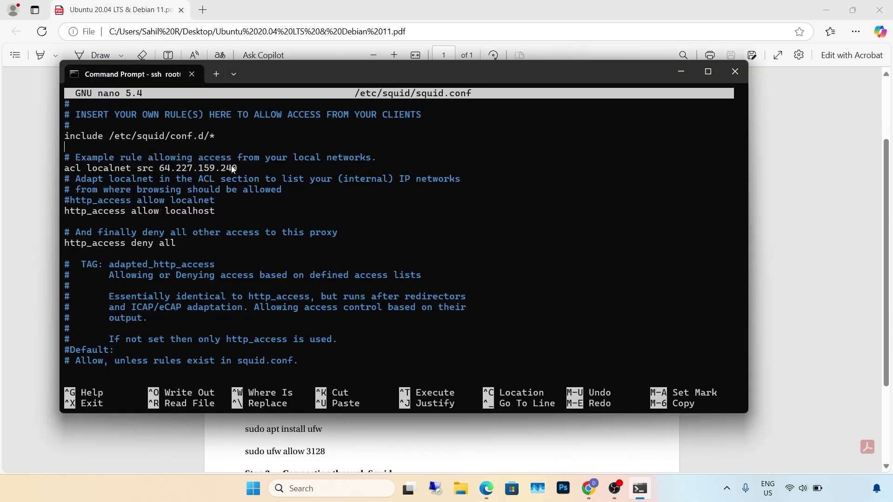
right_click(124, 147)
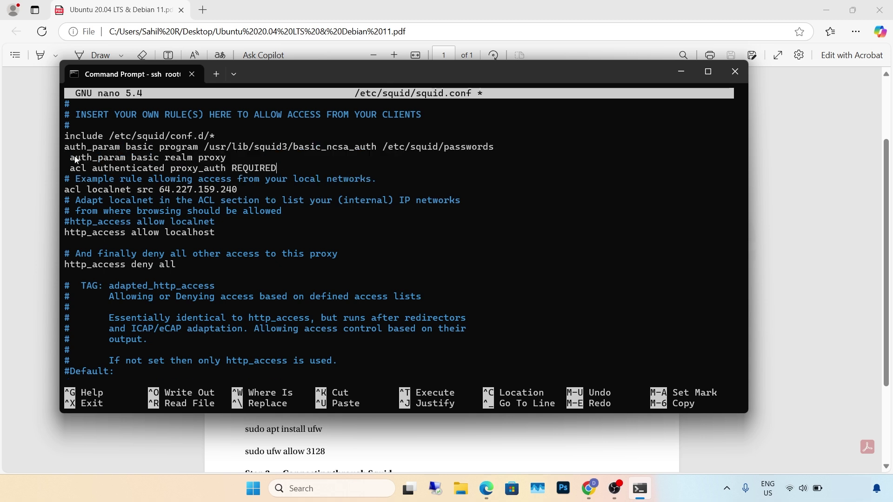
key("ctrl+Left")
key("ctrl+Left")
key("BackSpace")
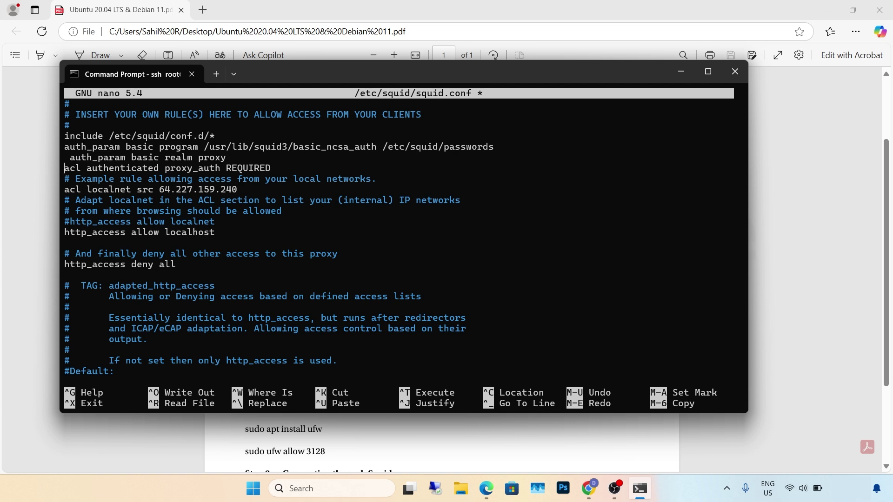
key("Up")
key("BackSpace")
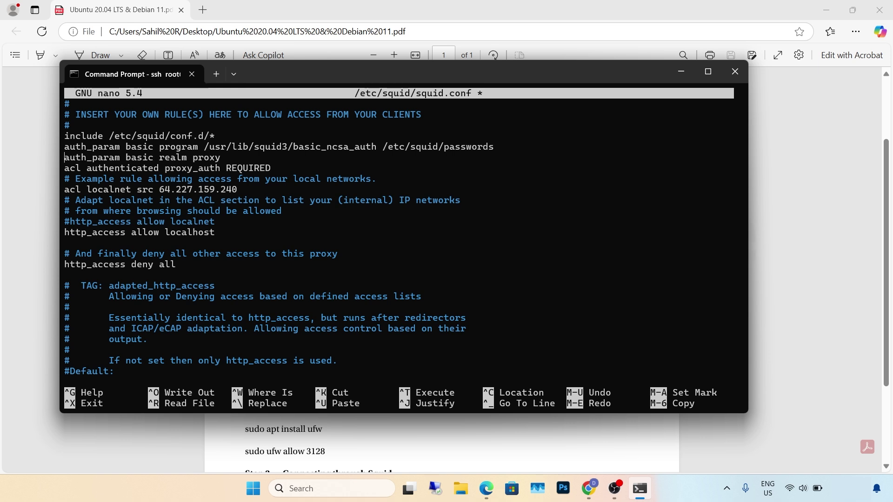
key("Down")
key("Down")
key("Down")
key("Down")
key("Down")
key("Down")
key("Down")
key("Down")
- Add 'http_access allow authenticated' below the allow localhost rule, without leading space
key("alt+Tab")
left_click(372, 386)
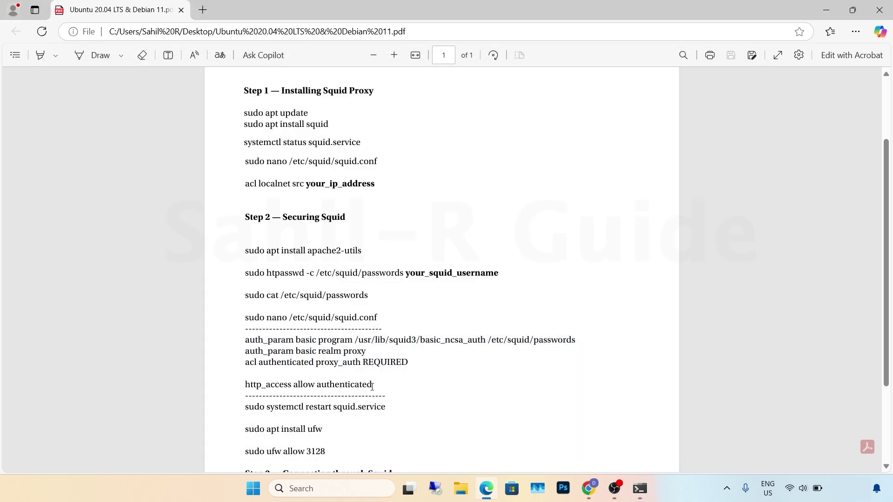
left_click_drag(372, 387, 228, 393)
key("ctrl+c")
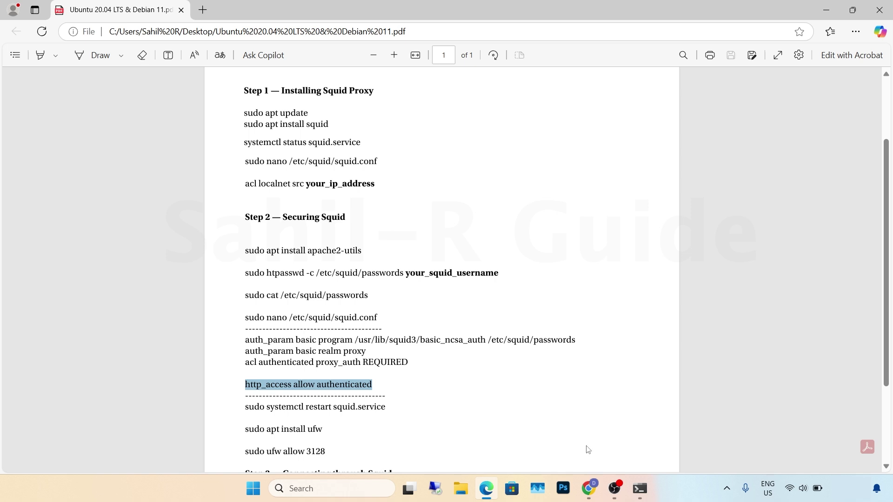
left_click(646, 496)
right_click(241, 249)
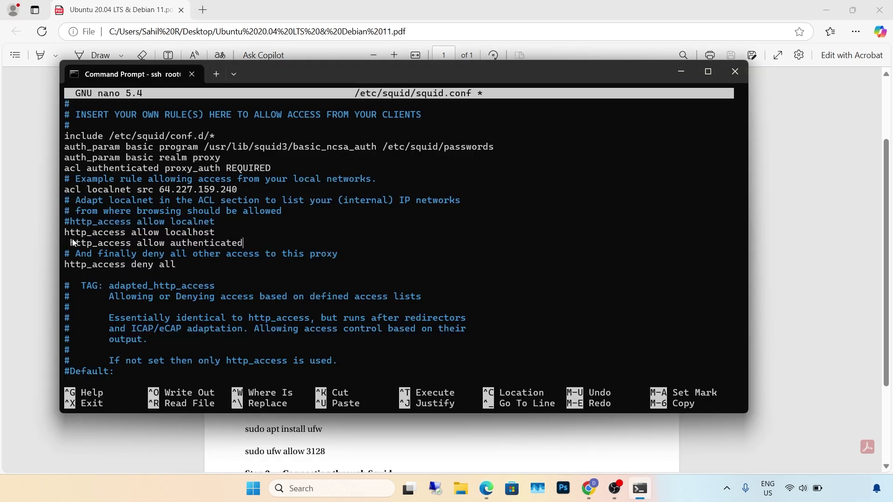
key("Left")
key("Left")
key("Left")
key("Left")
key("Left")
key("BackSpace")
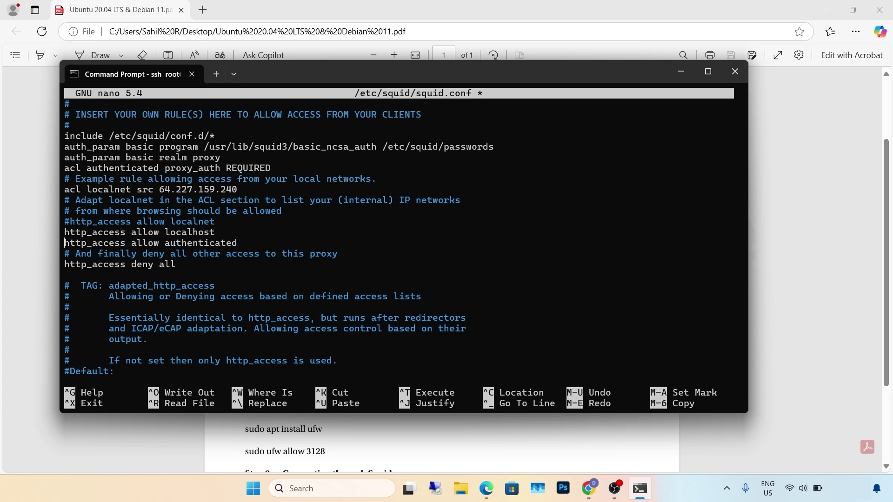
- Save squid.conf and exit nano back to the root shell
key("ctrl+x")
key("y")
key("Return")
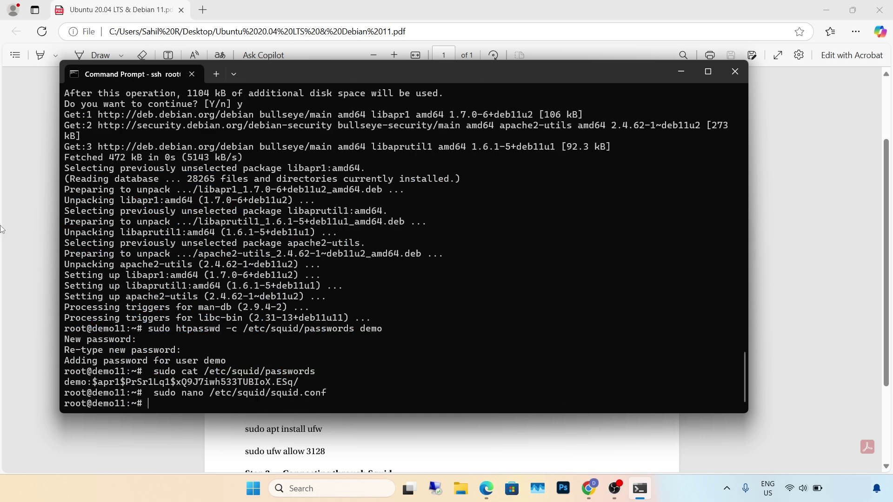
key("alt+Tab")
scroll(386, 287, "down", 3)
left_click_drag(386, 287, 235, 288)
- Restart squid.service and install the ufw firewall with apt
left_click(641, 488)
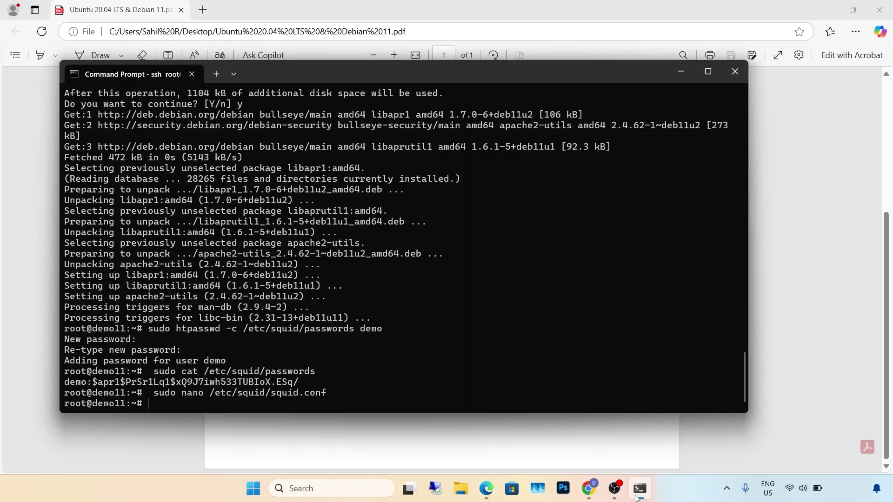
right_click(166, 406)
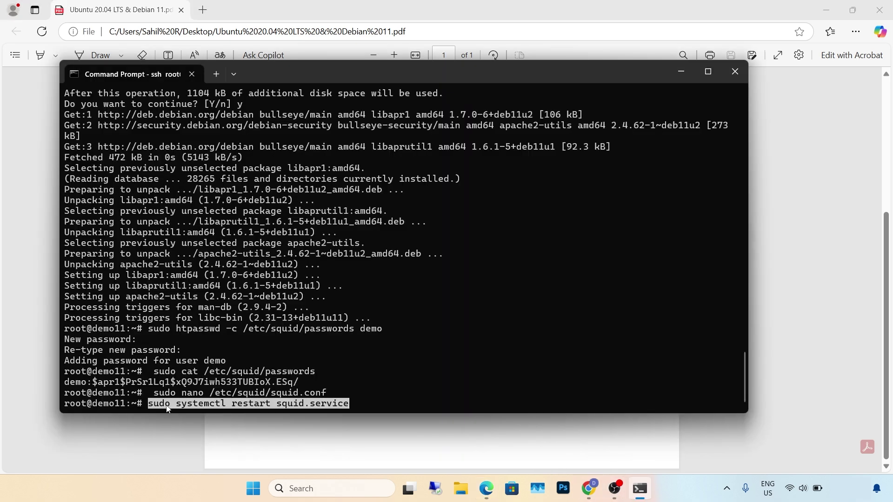
key("Return")
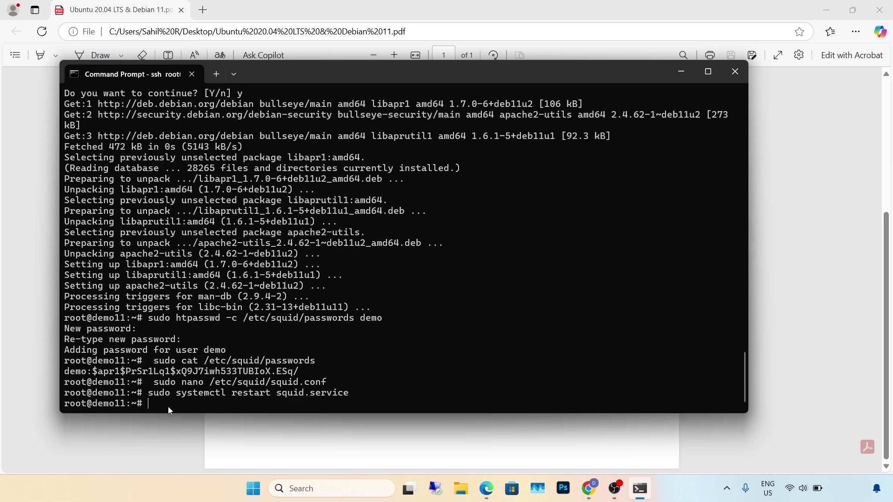
left_click(179, 434)
left_click_drag(323, 310, 230, 311)
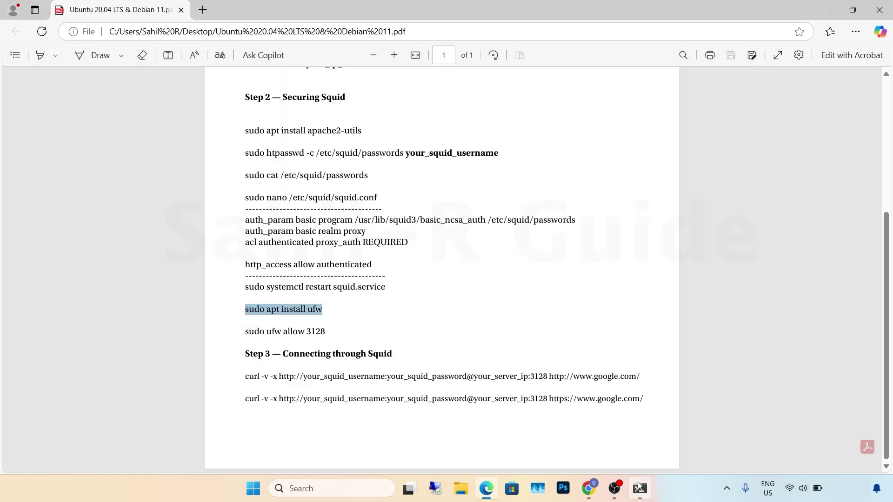
left_click(640, 487)
right_click(206, 401)
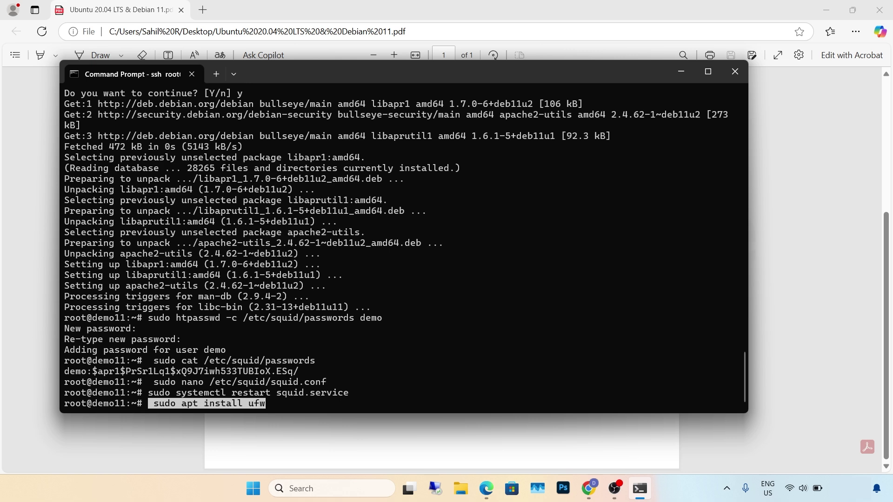
key("Return")
- Allow port 3128 through ufw with 'ufw allow 3128'
left_click(22, 350)
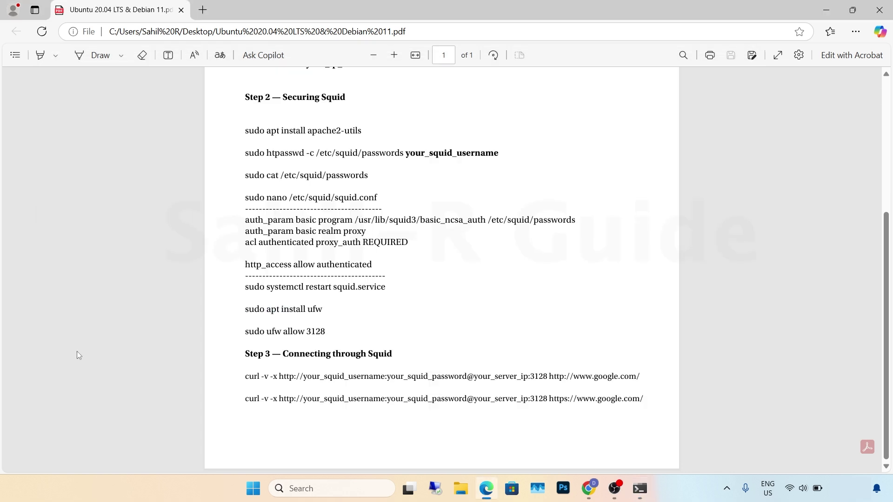
left_click_drag(326, 332, 225, 330)
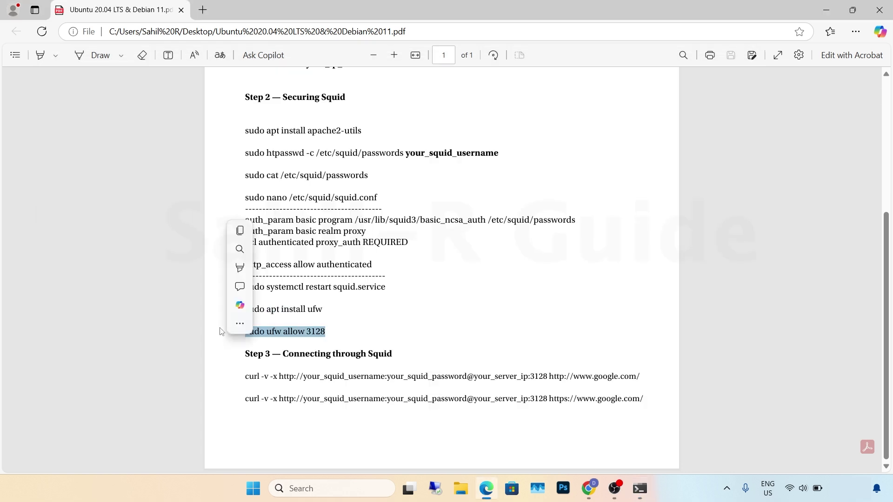
left_click(640, 487)
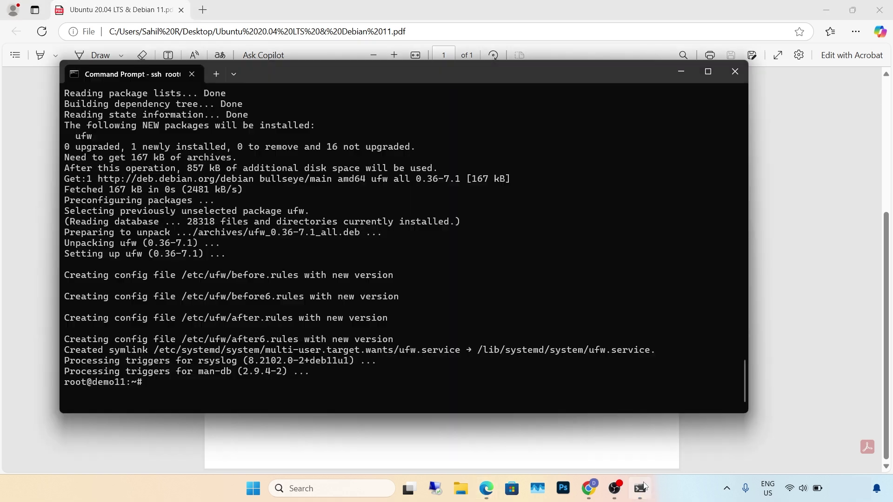
right_click(222, 395)
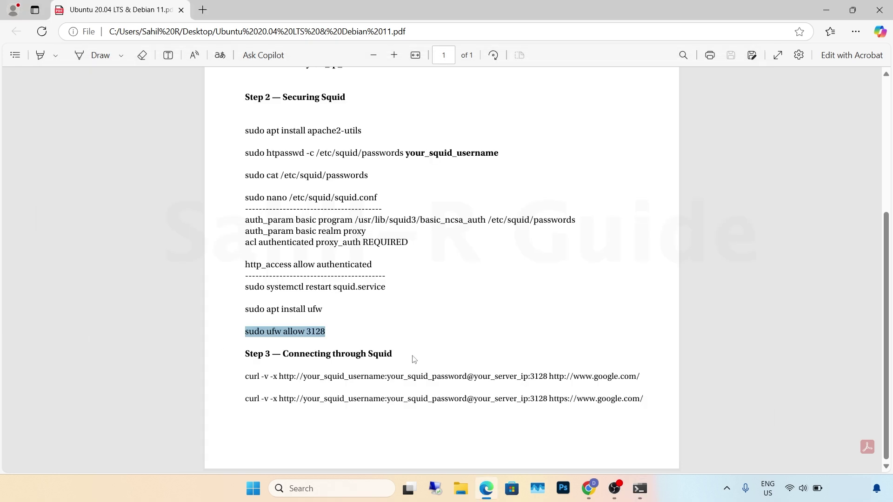
left_click(418, 356)
left_click_drag(243, 377, 641, 378)
- Run the curl -v -x test through 64.227.159.240:3128 using the proxy username and password
key("alt+Tab")
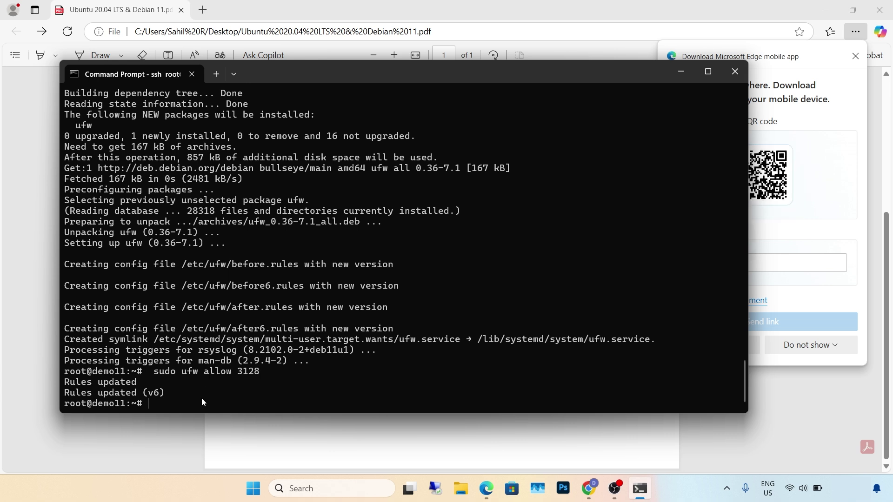
key("ctrl+v")
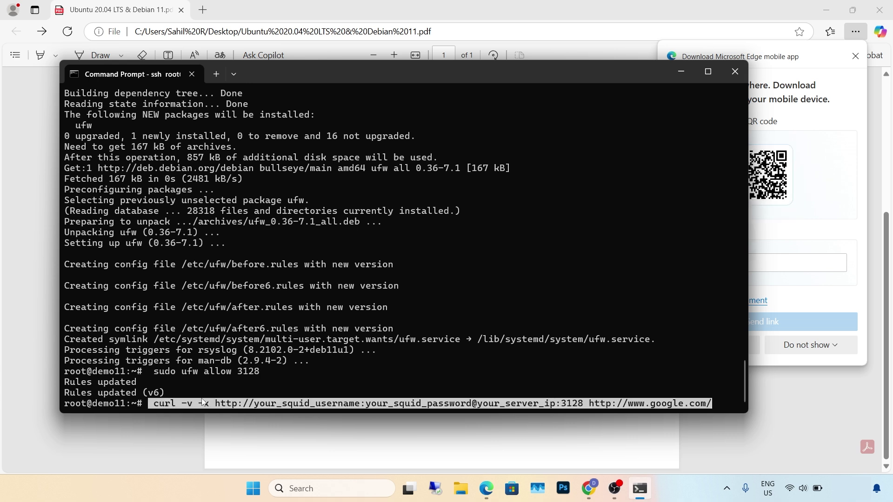
key("Left")
key("Left")
key("Left")
key("Left")
key("Left")
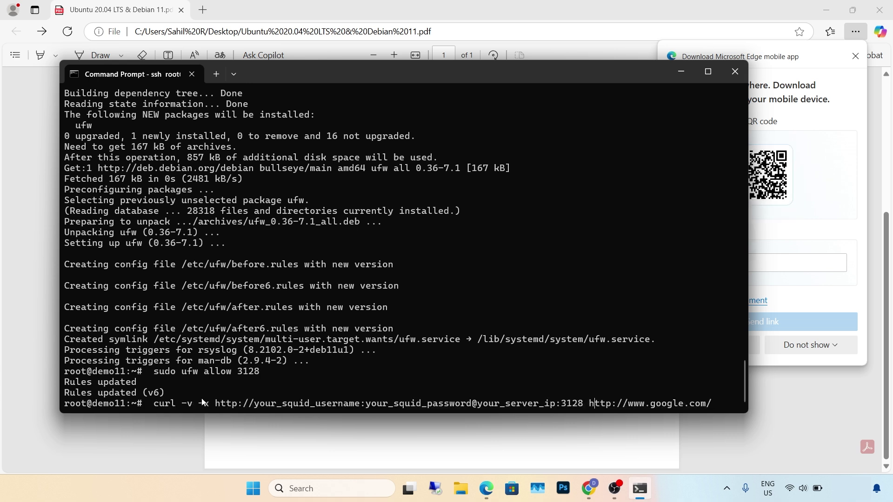
key("BackSpace")
key("BackSpace")
key("BackSpace")
key("BackSpace")
key("BackSpace")
key("BackSpace")
key("BackSpace")
key("BackSpace")
key("BackSpace")
key("BackSpace")
key("BackSpace")
key("BackSpace")
key("BackSpace")
key("BackSpace")
key("BackSpace")
key("BackSpace")
key("BackSpace")
key("BackSpace")
key("BackSpace")
key("BackSpace")
key("BackSpace")
key("BackSpace")
key("BackSpace")
key("BackSpace")
key("BackSpace")
key("BackSpace")
key("BackSpace")
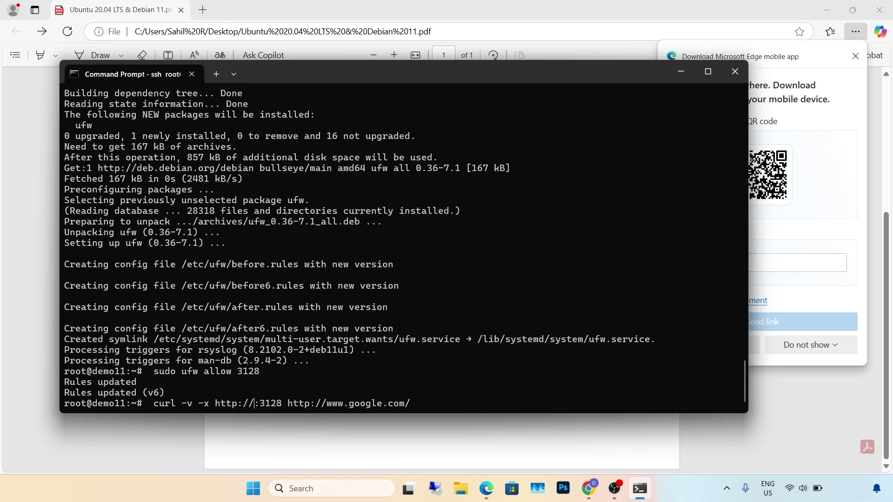
type("demo:")
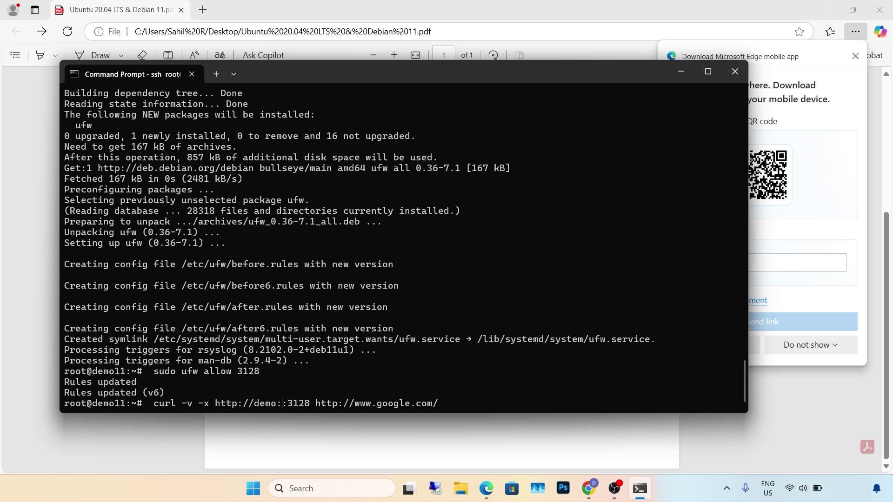
type("demo")
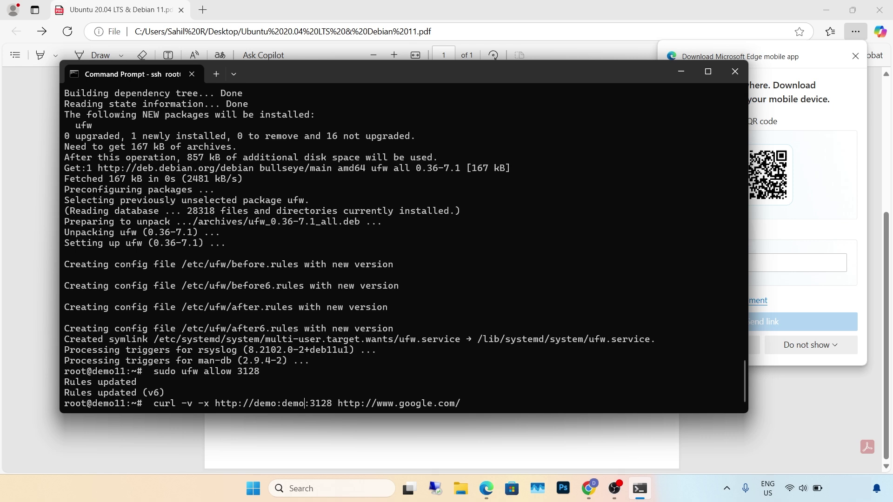
type("@")
left_click(589, 488)
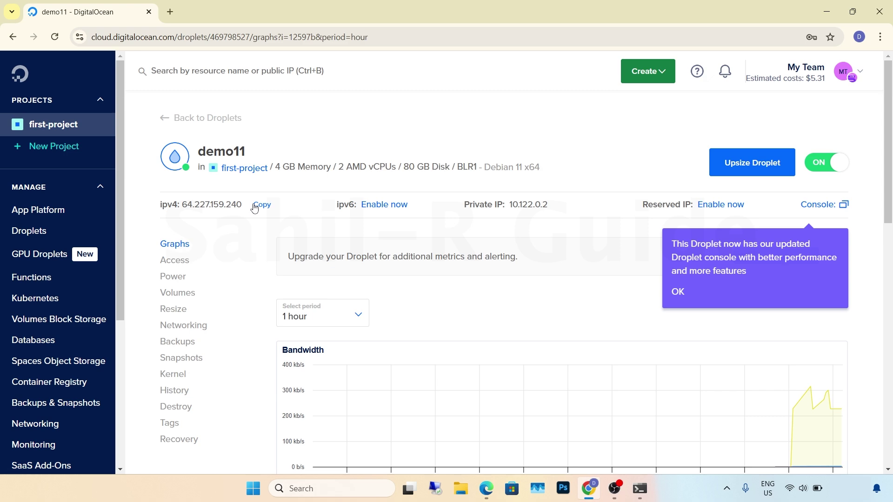
left_click(255, 208)
left_click(640, 488)
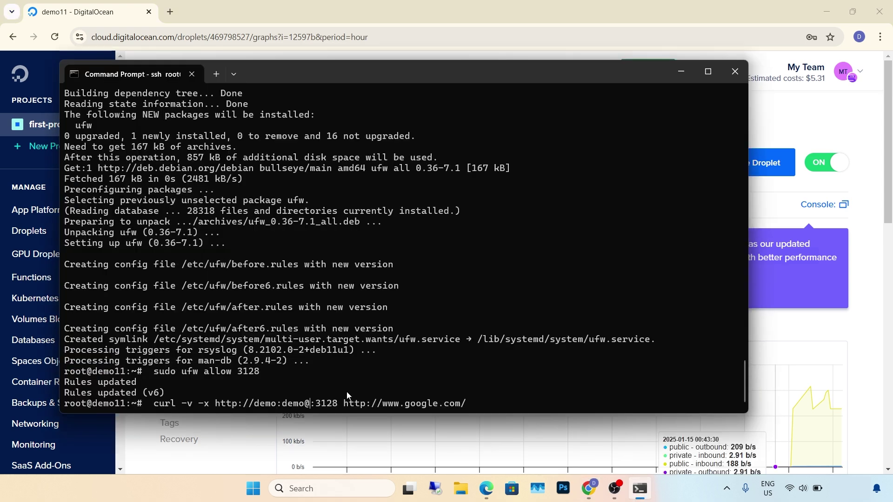
type("64.227.159.240")
key("Right")
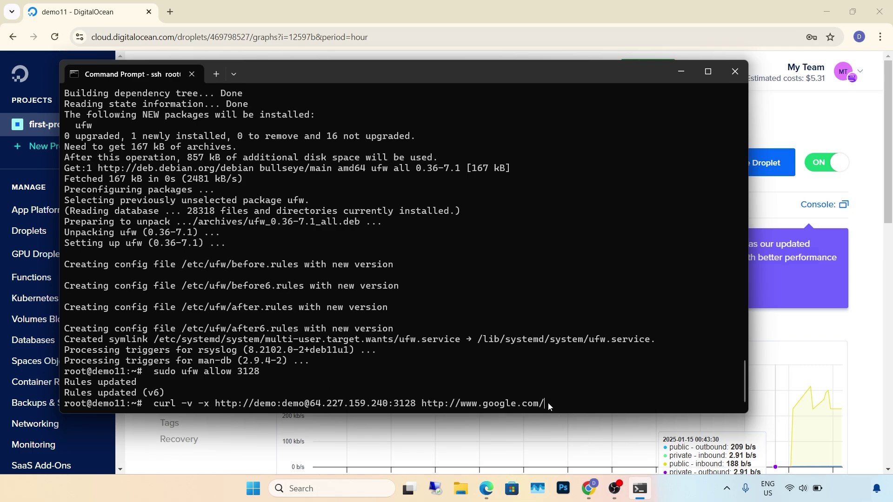
key("Return")
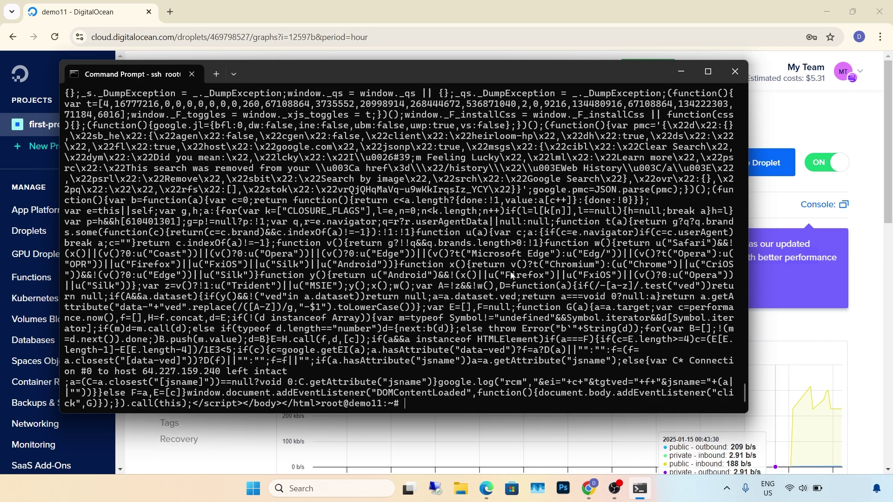
- Review the curl output, exit the SSH session and close Command Prompt
scroll(452, 268, "up", 20)
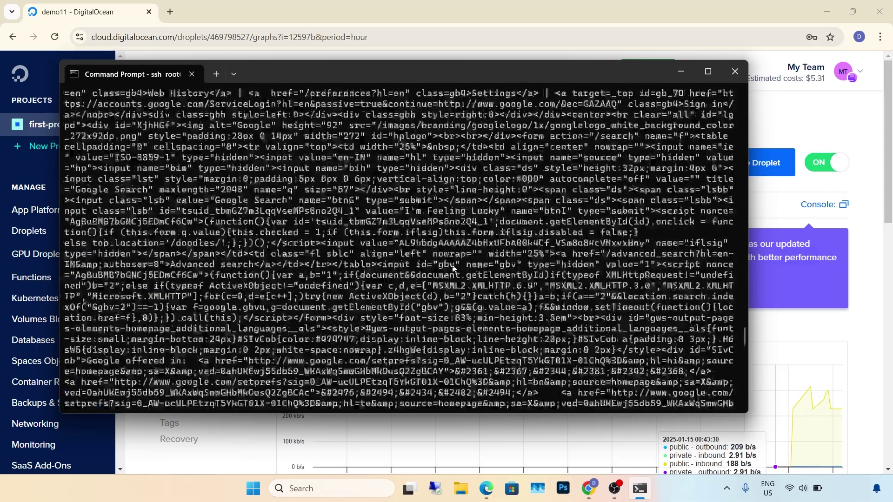
scroll(525, 270, "up", 1)
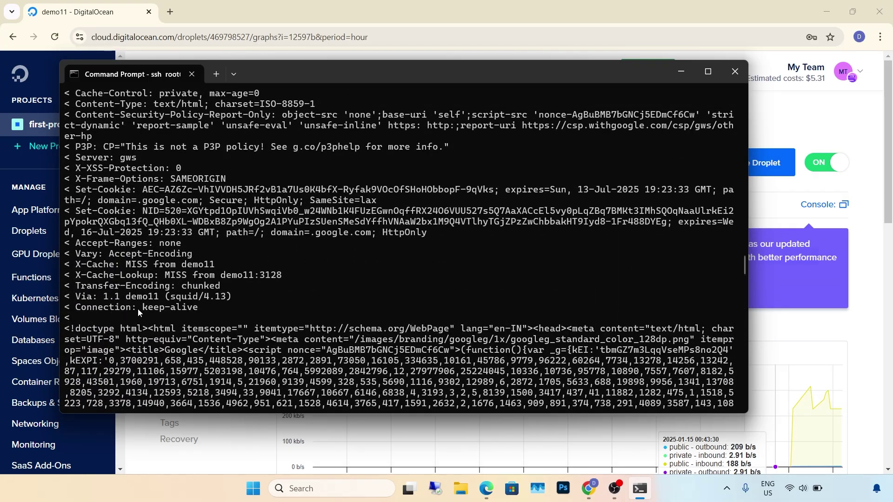
scroll(274, 310, "down", 15)
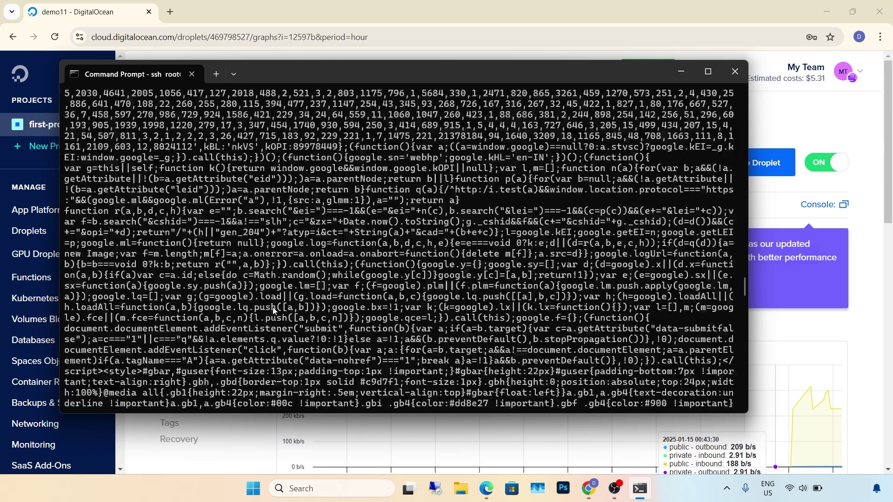
type("exit")
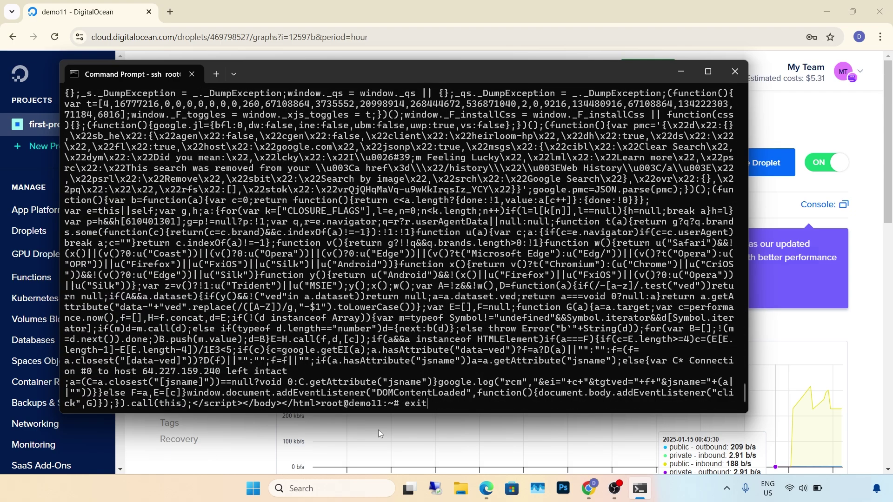
key("Return")
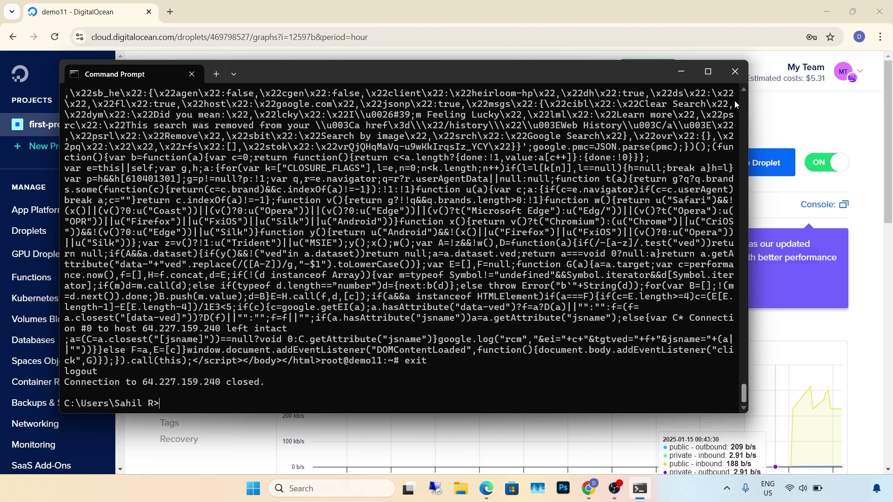
left_click(735, 72)
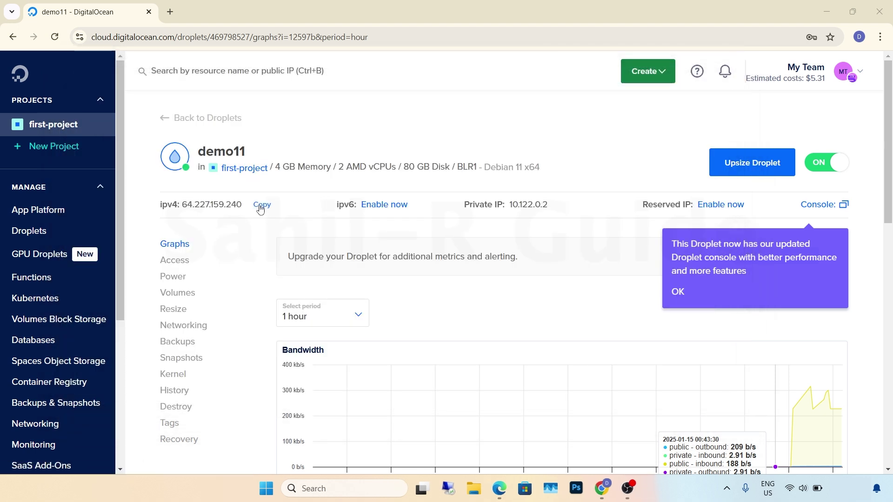
- Set Windows' manual proxy to the droplet IP 64.227.159.240 on port 3128 and save
left_click(260, 207)
left_click(268, 497)
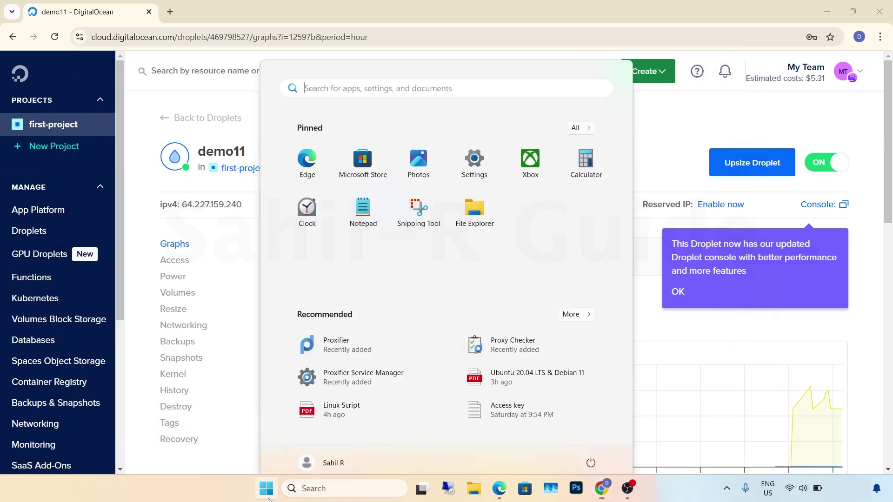
left_click(487, 150)
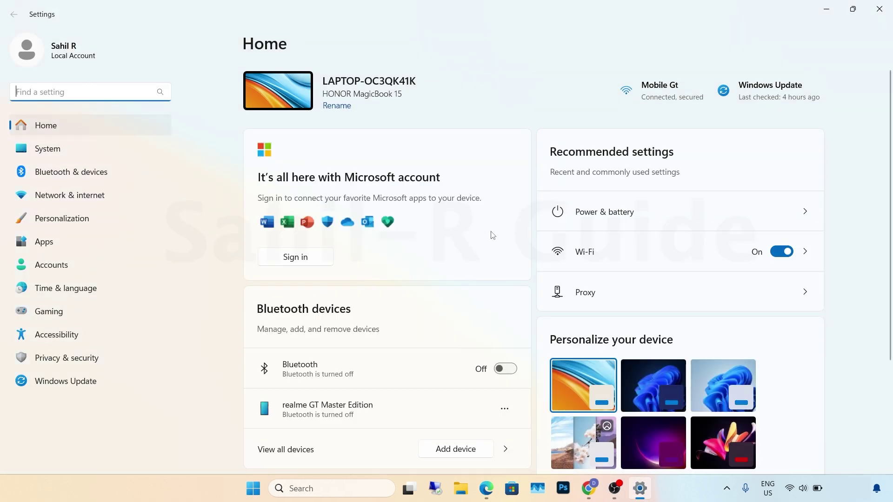
left_click(590, 296)
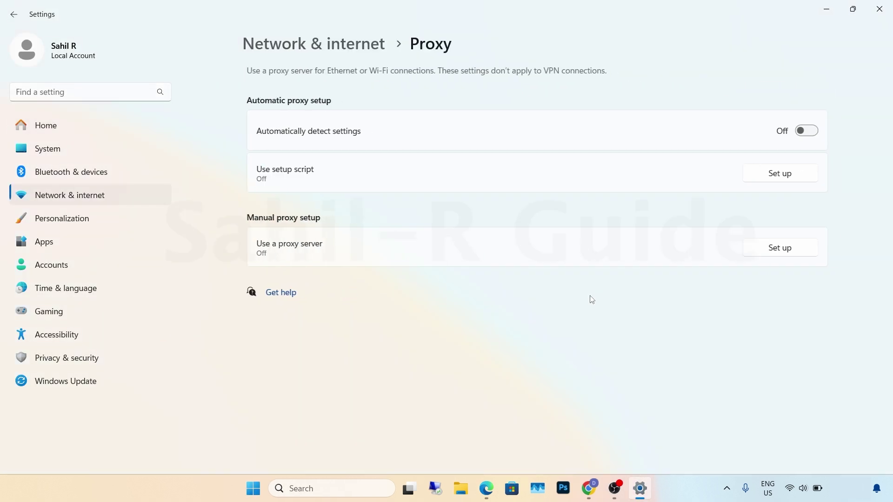
left_click(780, 252)
left_click(318, 160)
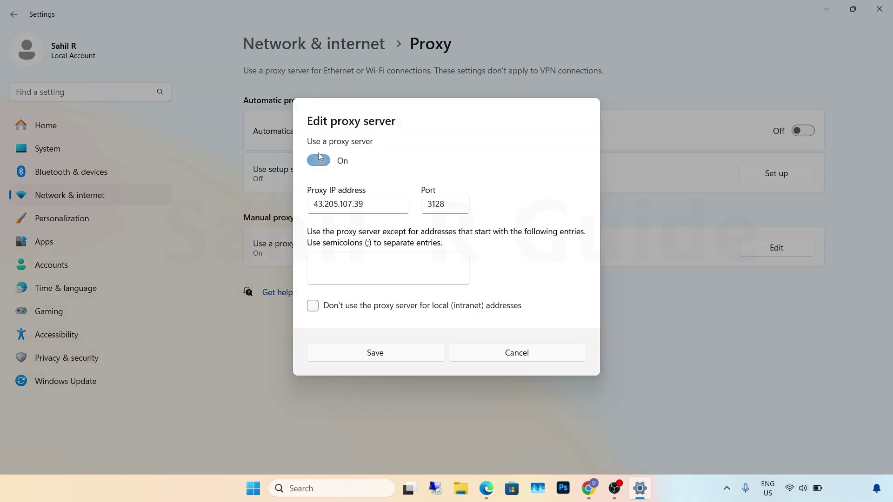
left_click(374, 205)
key("BackSpace")
key("BackSpace")
key("BackSpace")
key("BackSpace")
key("BackSpace")
key("BackSpace")
key("BackSpace")
key("BackSpace")
key("BackSpace")
key("BackSpace")
key("BackSpace")
key("BackSpace")
key("BackSpace")
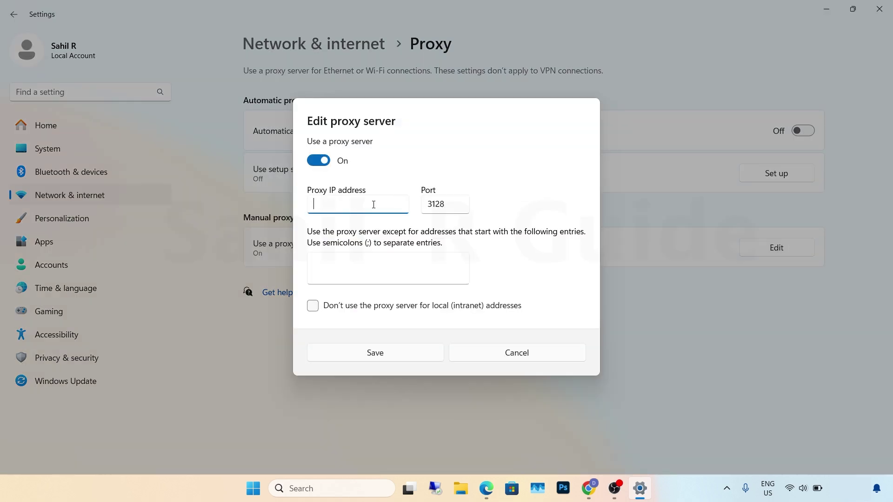
type("64.227.103.240")
left_click(389, 354)
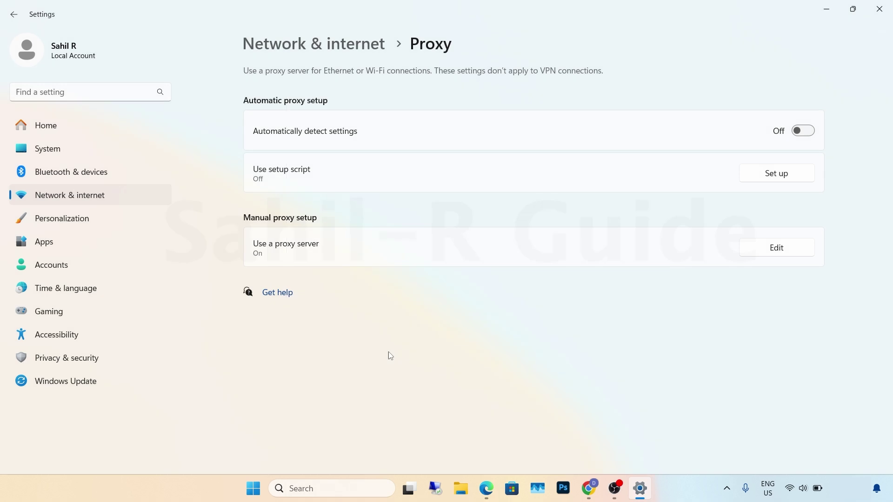
- In a new Chrome tab, sign in to the proxy prompt with the proxy username and password
left_click(589, 488)
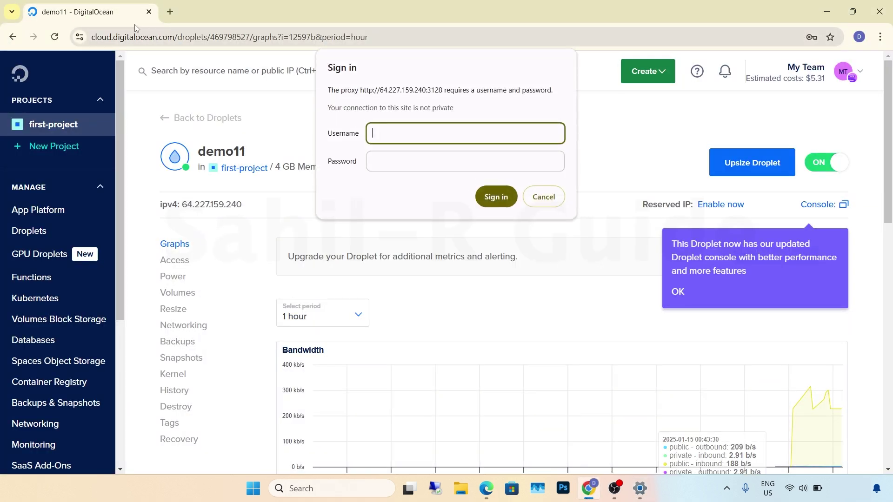
left_click(168, 12)
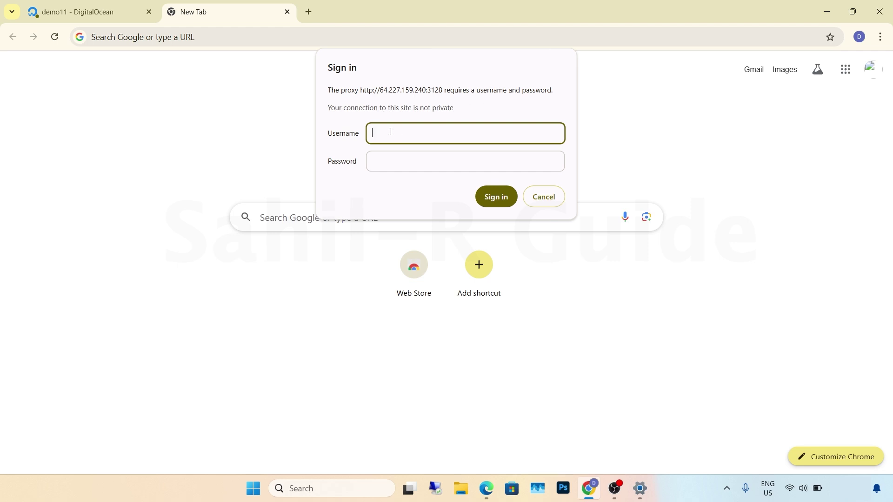
type("demo")
left_click(380, 158)
type("demo")
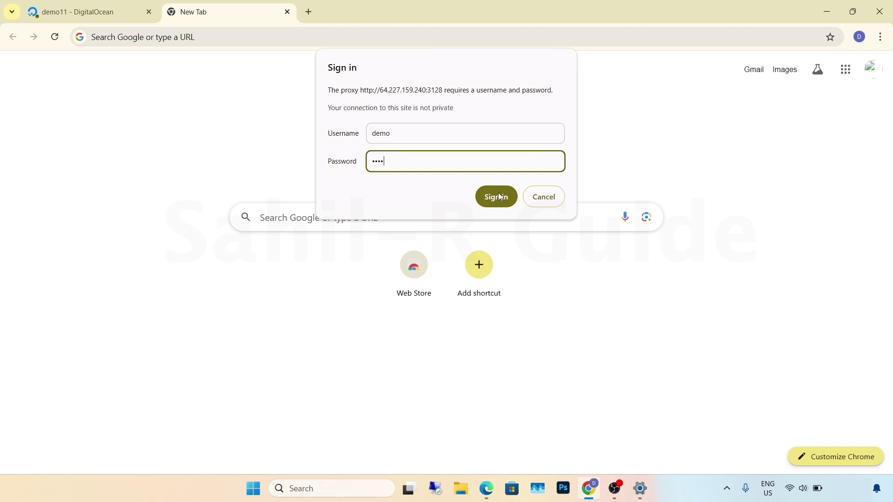
left_click(496, 196)
left_click(221, 39)
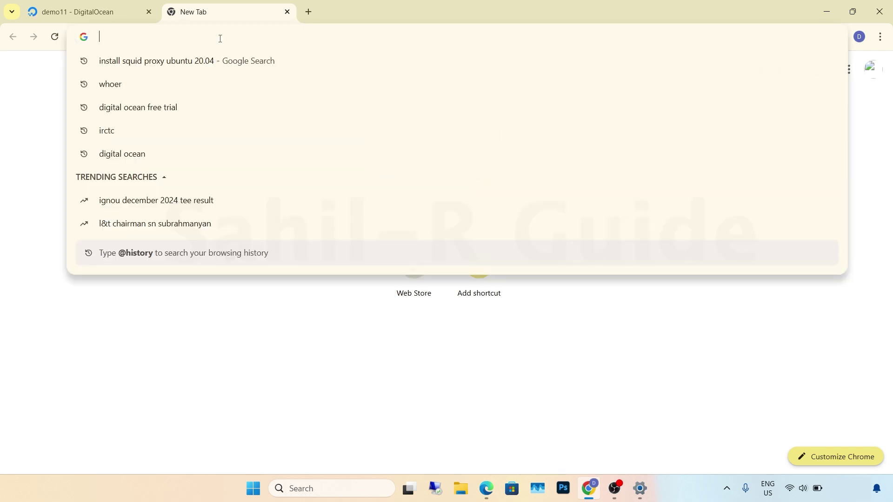
- Open Whoer.net and compare its reported IP with the demo11 droplet's IPv4 address
left_click(115, 89)
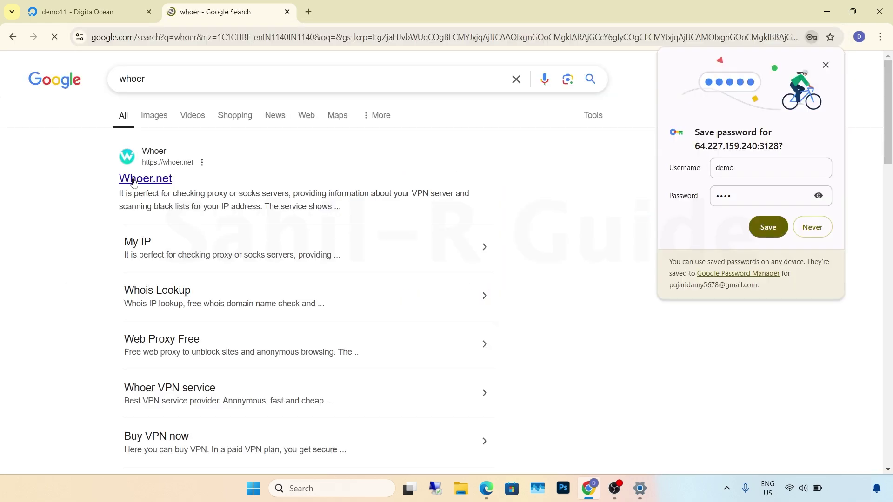
left_click(132, 180)
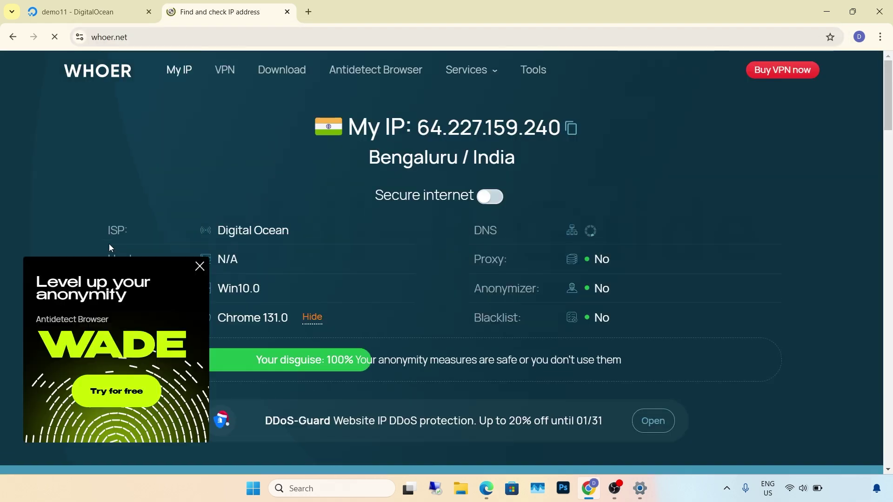
left_click(199, 269)
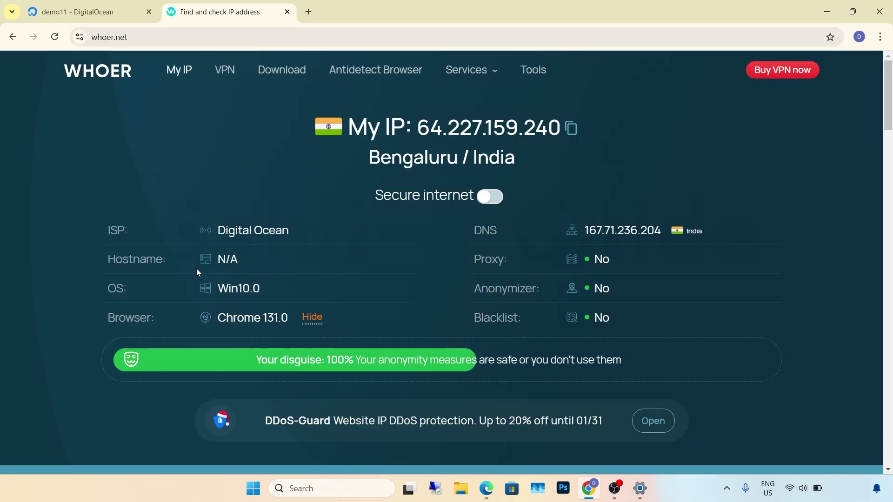
left_click(83, 11)
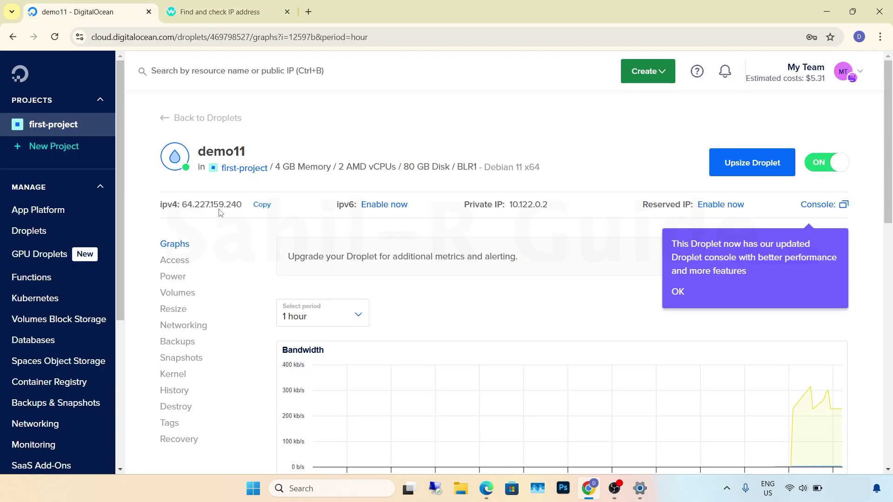
left_click(227, 9)
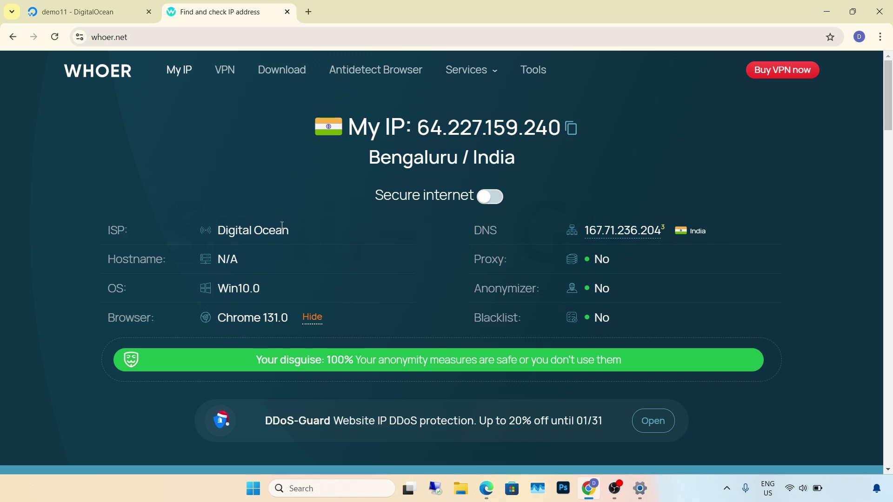
left_click(62, 6)
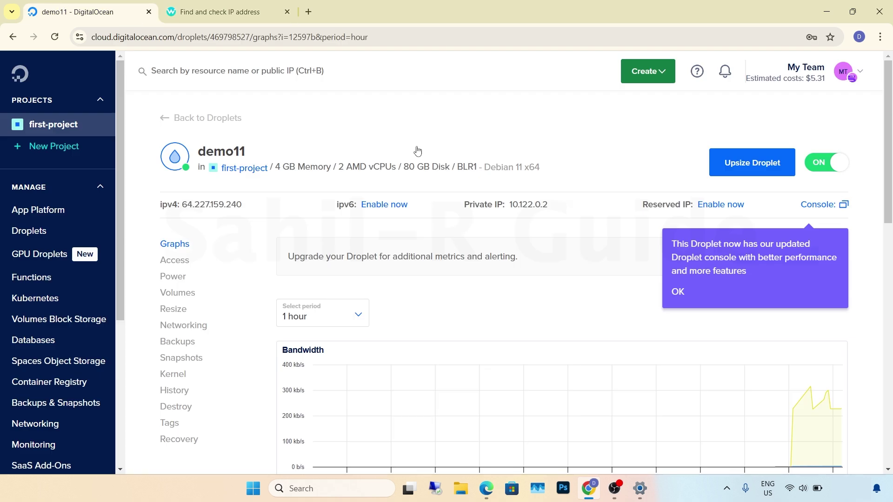
left_click(219, 11)
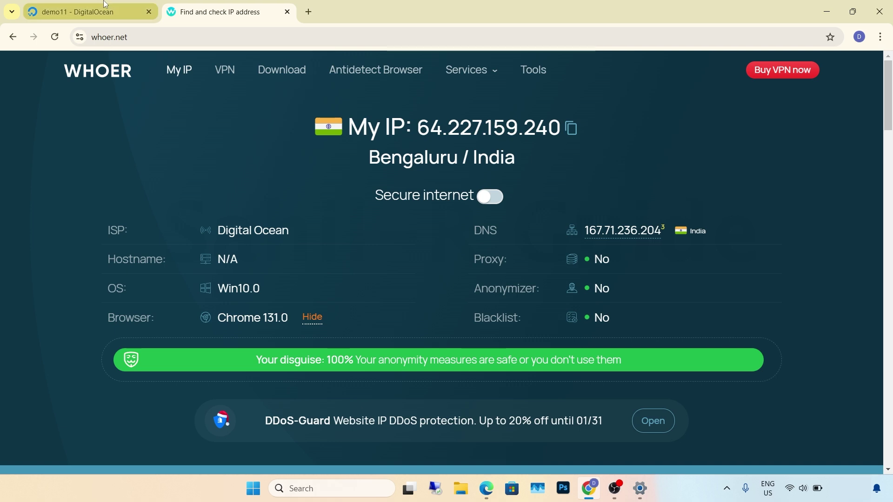
left_click(88, 12)
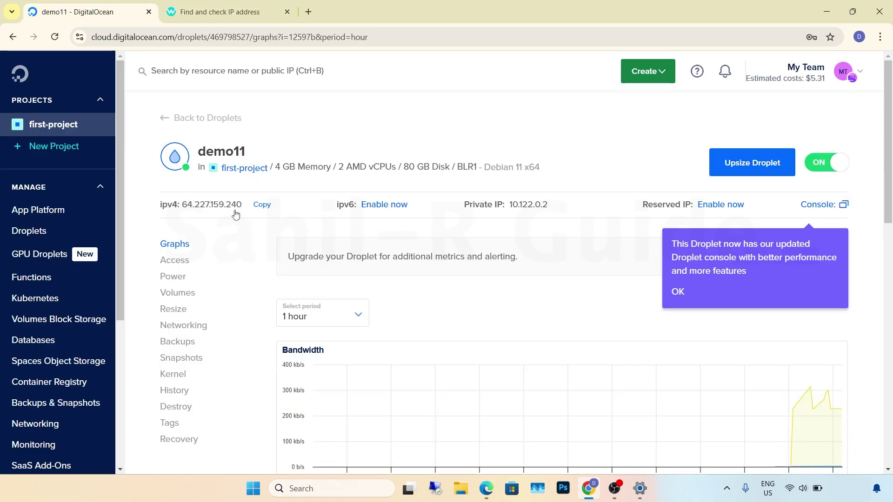
left_click(235, 13)
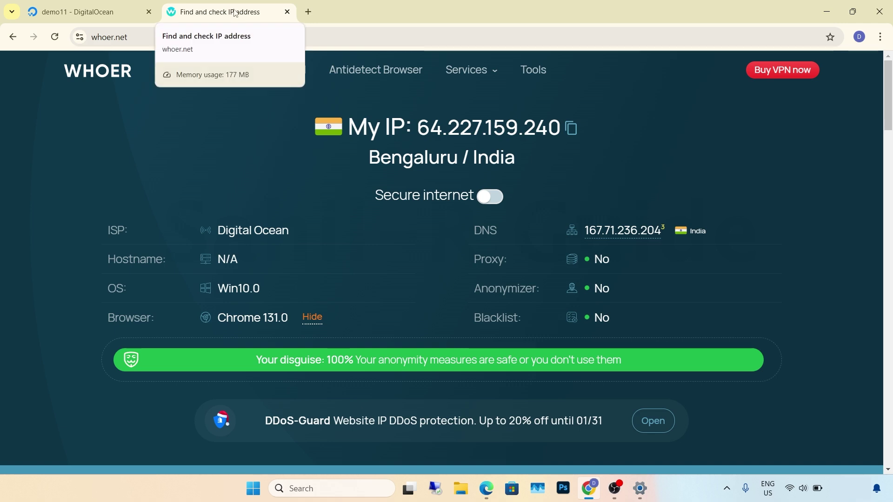
- Load irctc from browsing history in a new tab
left_click(308, 12)
left_click(270, 36)
left_click(124, 149)
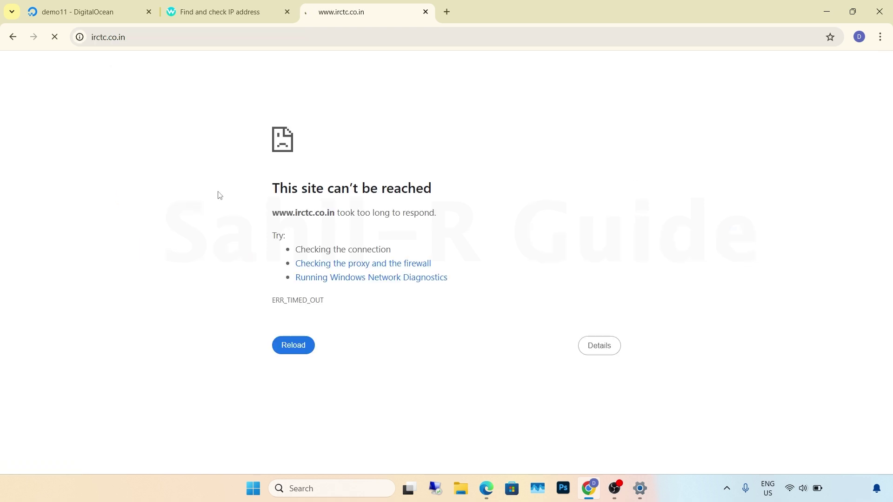
- Close the timed-out irctc tab and return to the DigitalOcean droplet tab
left_click(426, 12)
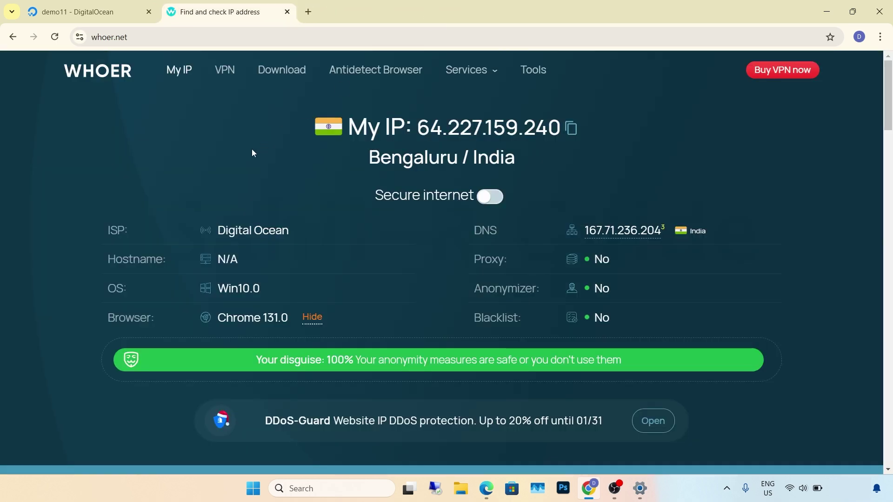
key("ctrl+shift+Tab")
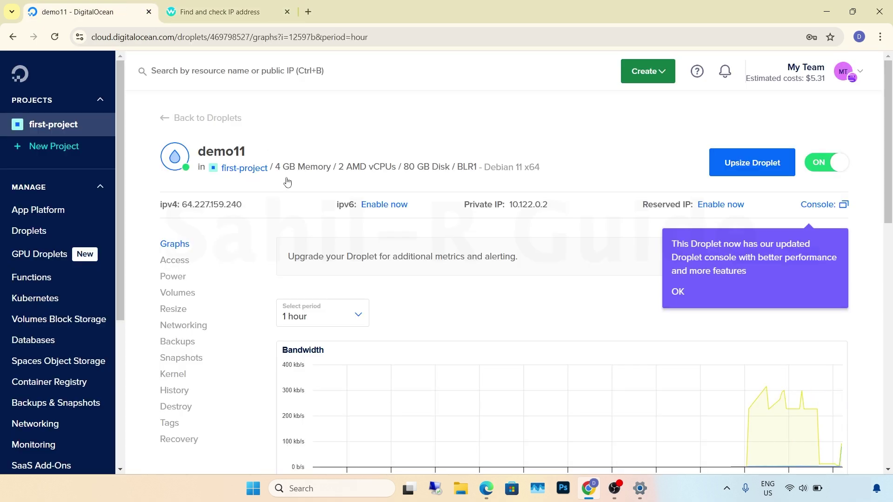
mouse_move(260, 208)
- Launch Proxifier from the desktop, continue the trial and show the Proxy Servers list
left_click(834, 6)
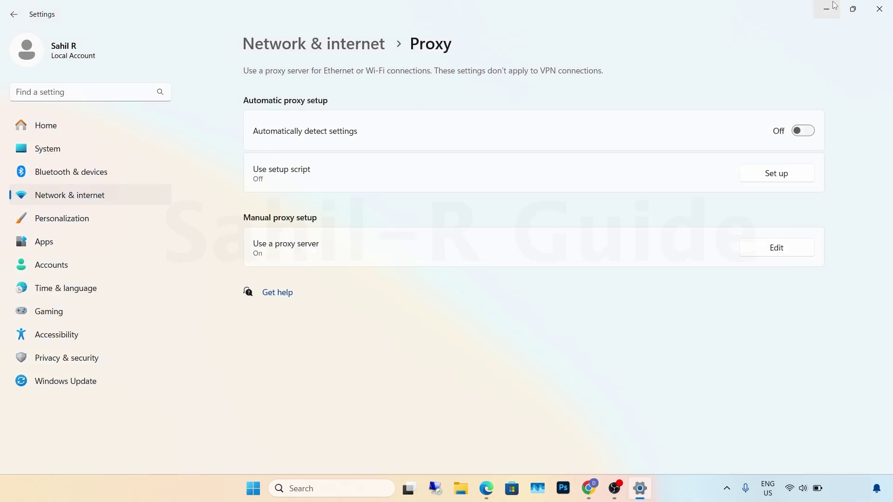
left_click(834, 6)
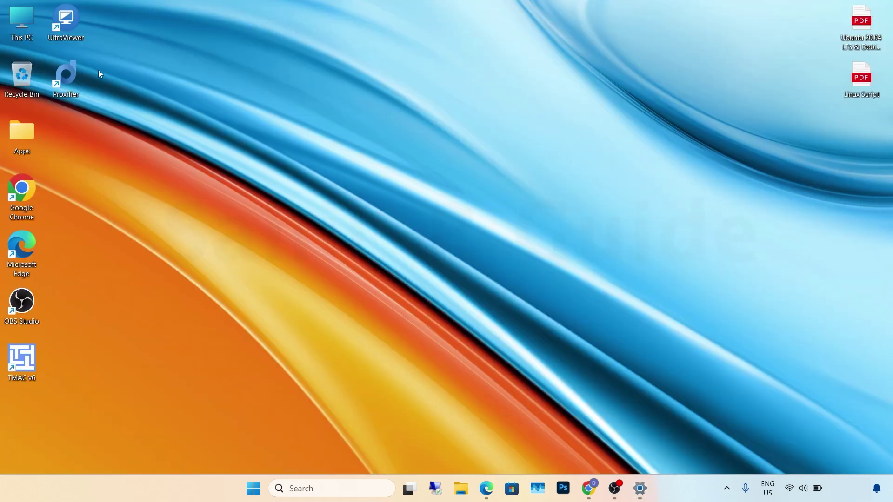
double_click(62, 74)
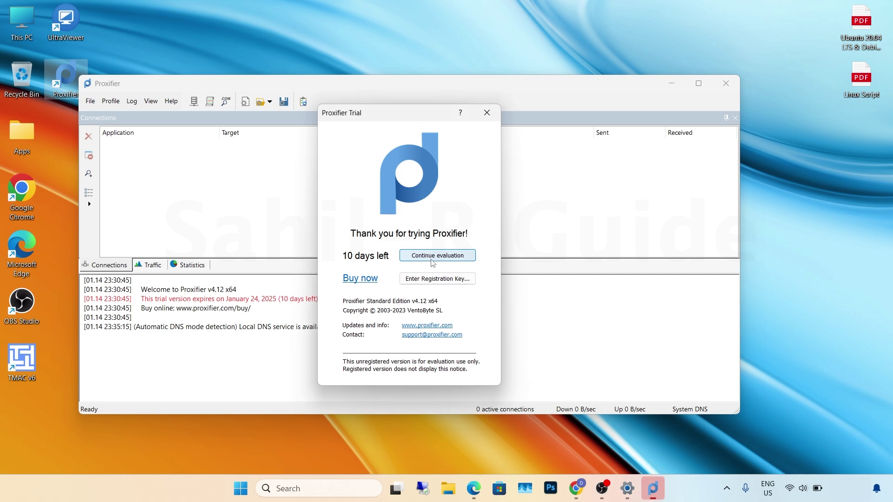
left_click(432, 262)
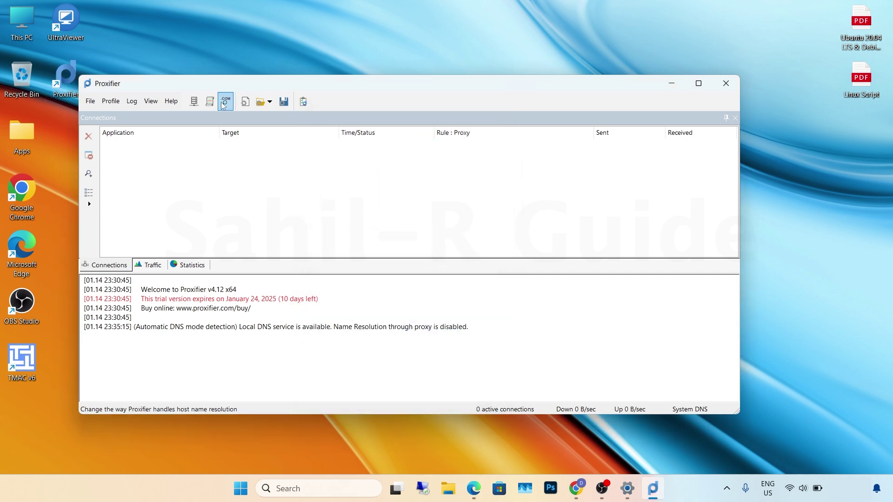
left_click(194, 101)
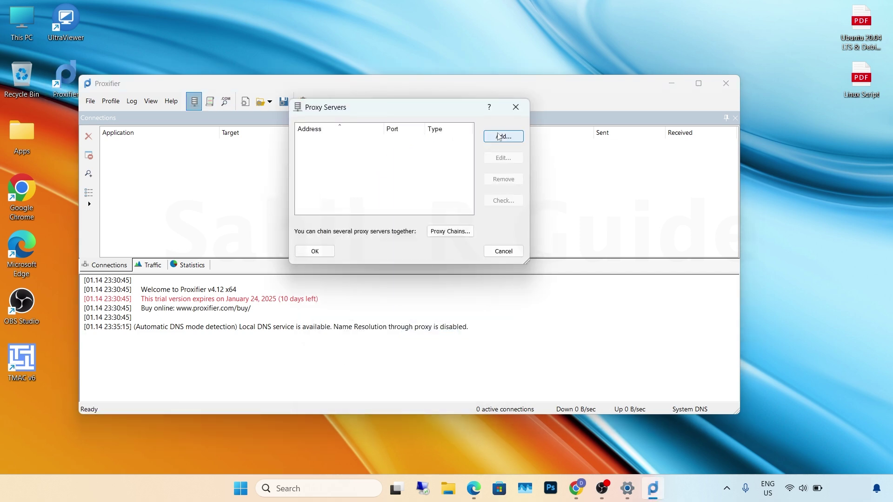
- Add an HTTPS proxy 64.227.159.240:3128 with authentication using the proxy username and password
left_click(500, 137)
type("64.227.159.240")
left_click(485, 111)
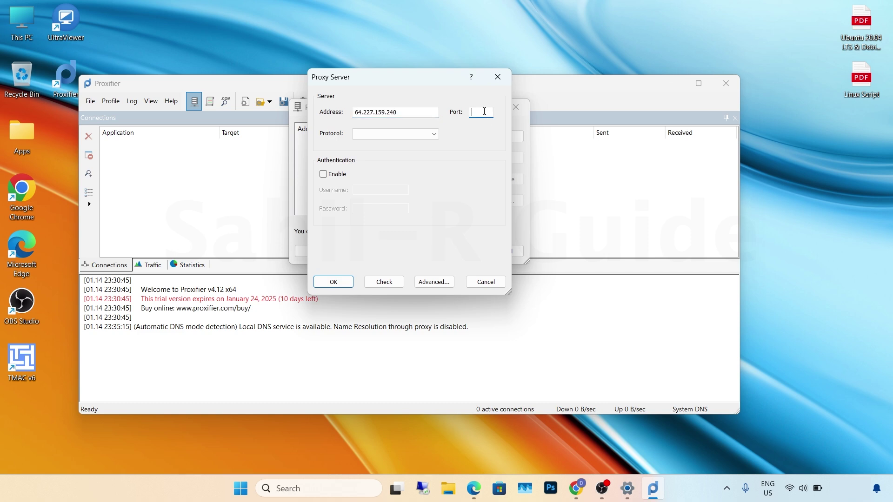
type("3128")
left_click(404, 134)
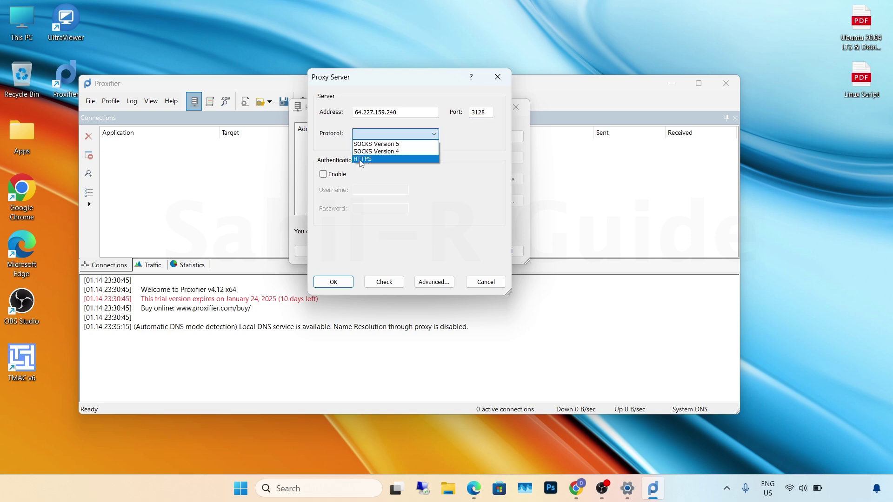
left_click(361, 159)
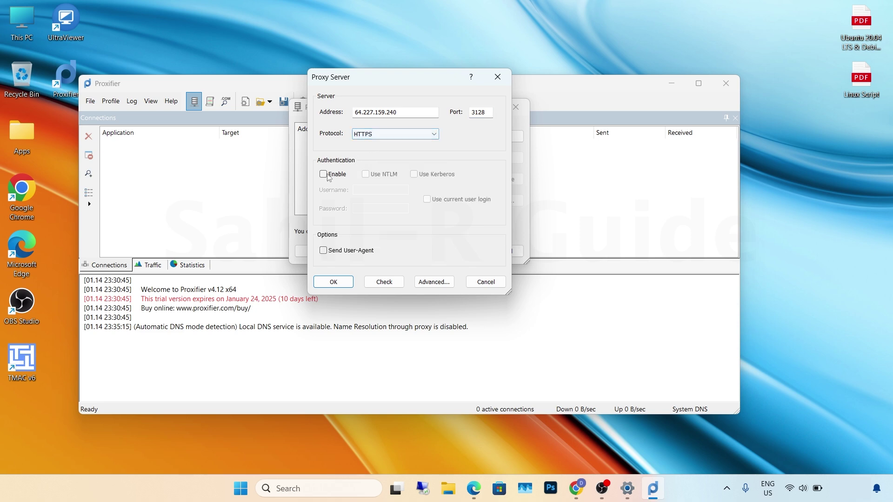
left_click(324, 175)
left_click(359, 190)
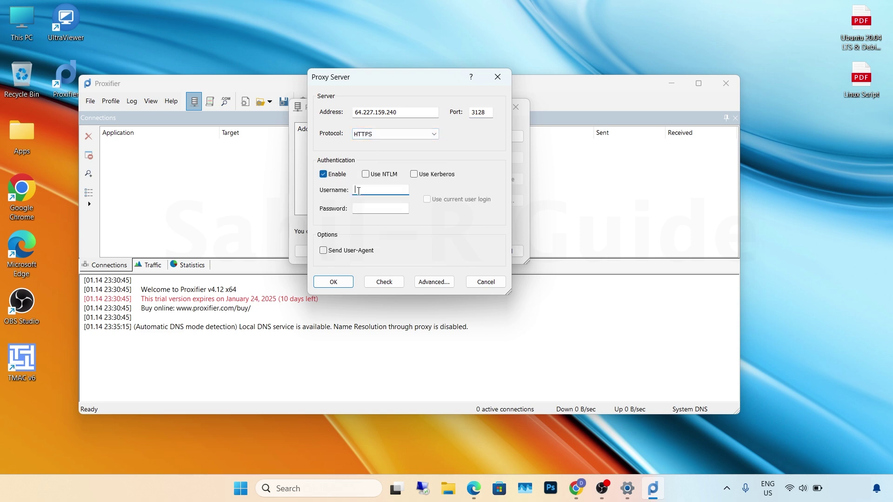
type("demo")
left_click(367, 208)
type("demo")
- Test the proxy connection, then close the results, Proxy Server dialog and Proxifier
left_click(394, 287)
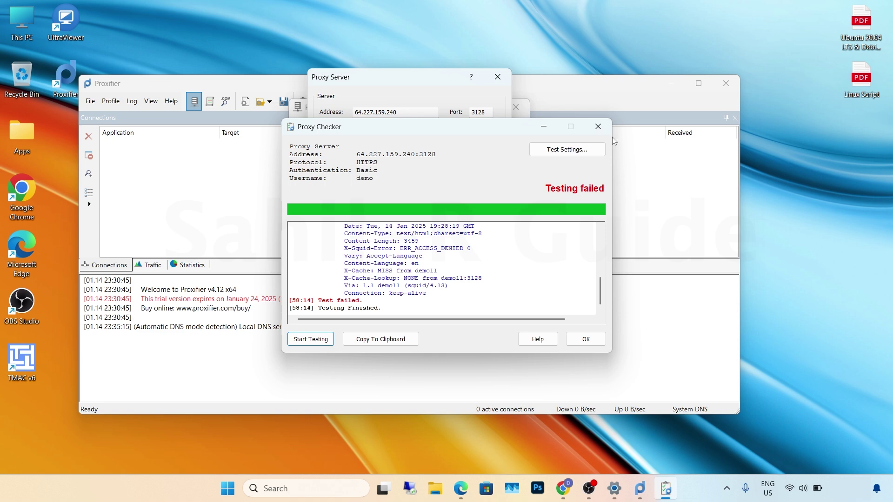
left_click(598, 127)
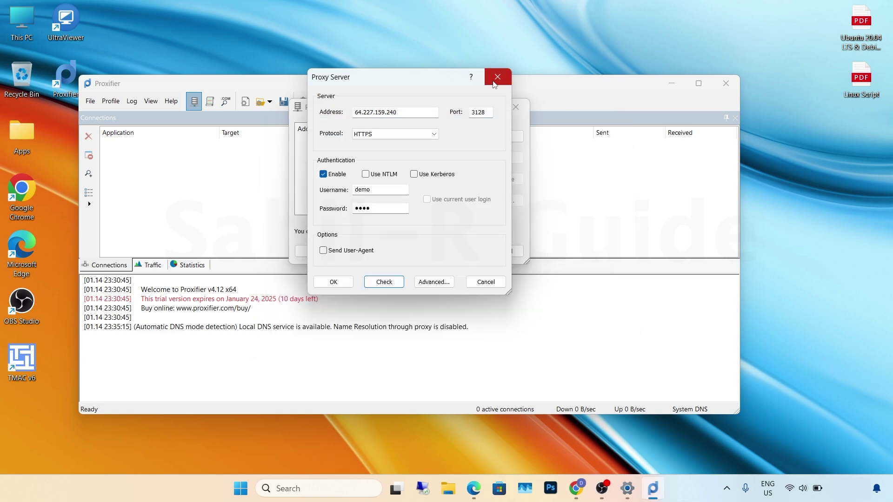
left_click(498, 78)
left_click(735, 92)
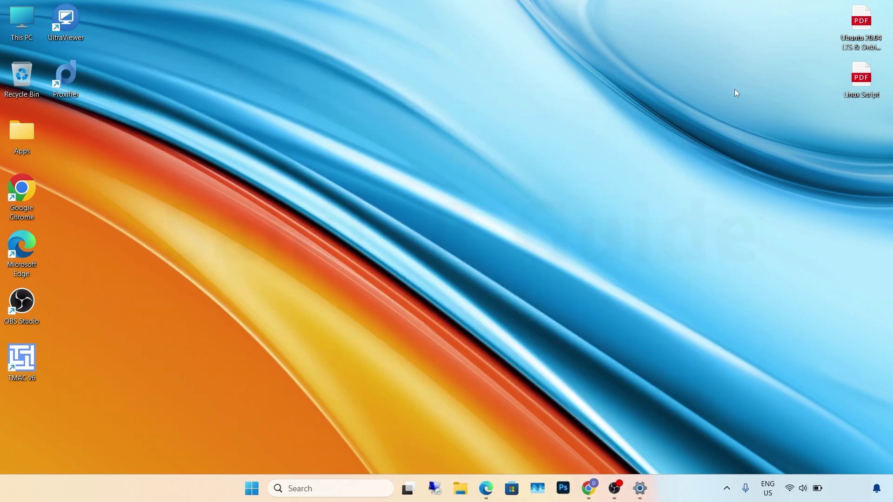
- View the Linux IP Script PDF's squid3-install commands in Edge, then go back to the demo11 droplet page
double_click(876, 77)
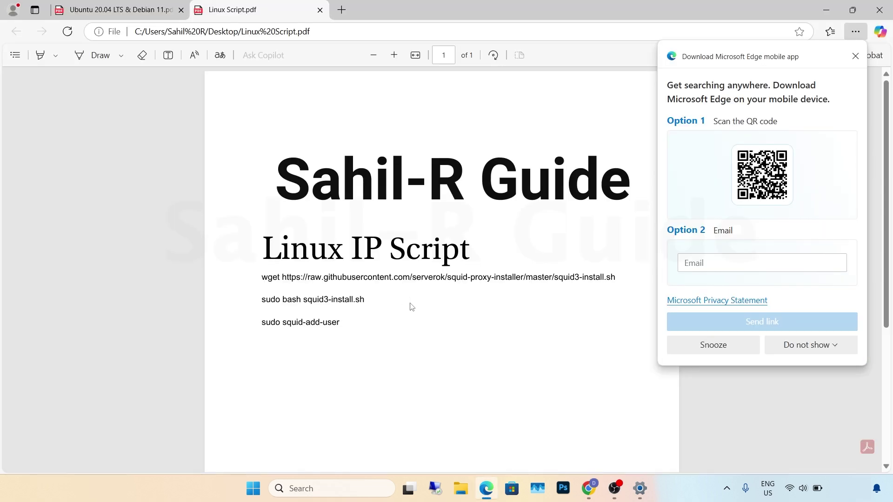
left_click(855, 57)
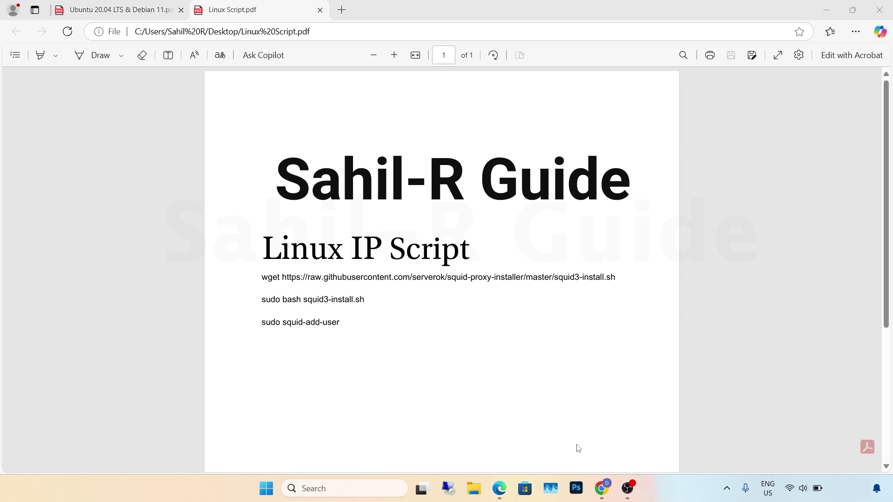
left_click(599, 489)
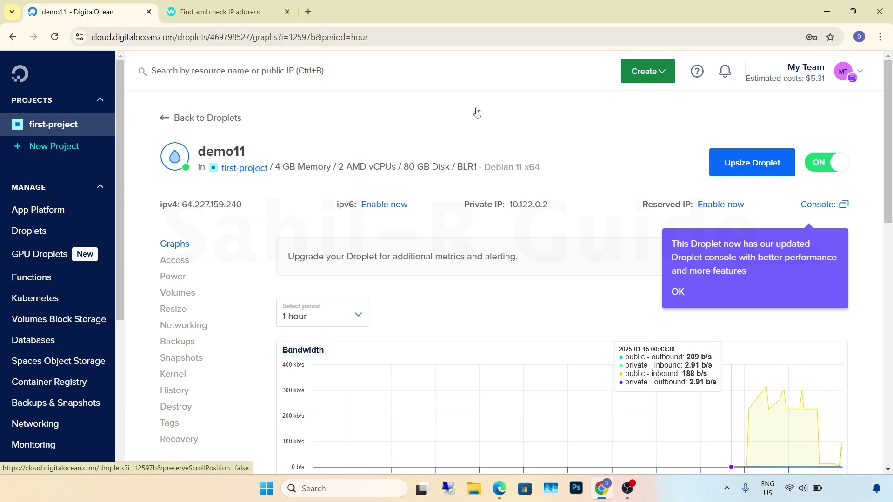
- Start a new droplet in the Bangalore region using the Debian 12 x64 image
left_click(647, 71)
scroll(612, 114, "down", 2)
left_click(612, 114)
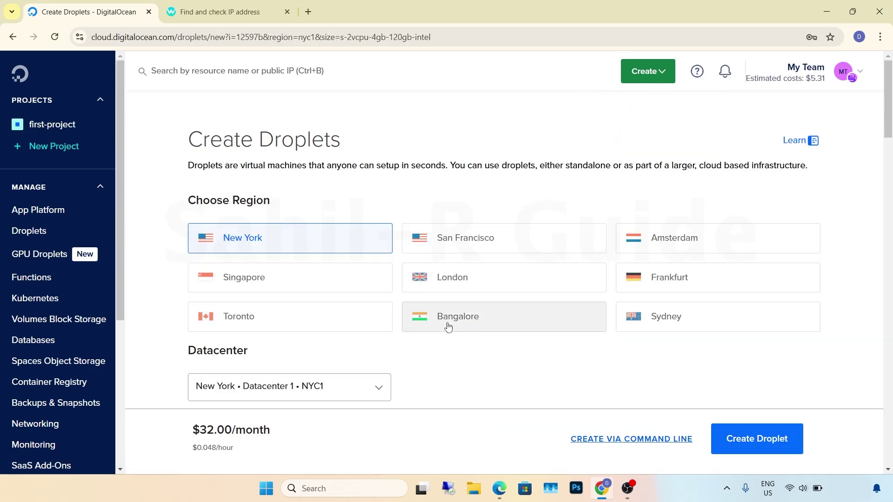
left_click(447, 325)
scroll(447, 326, "down", 10)
left_click(391, 167)
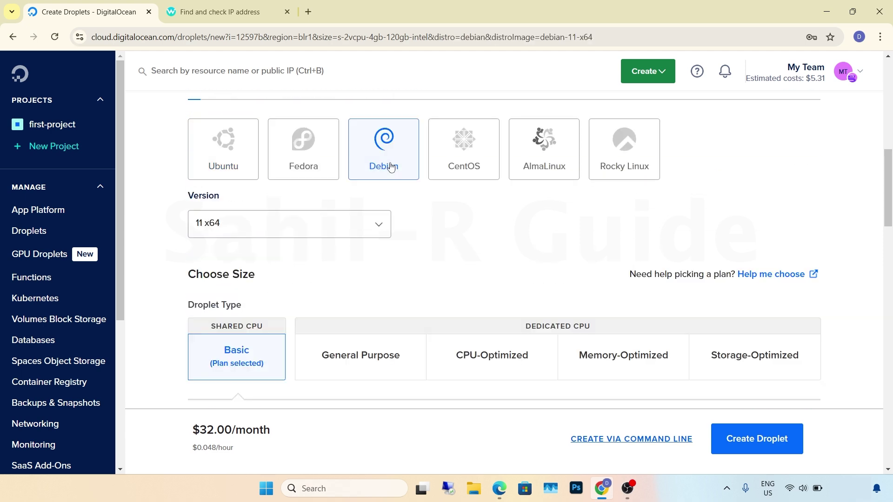
left_click(341, 233)
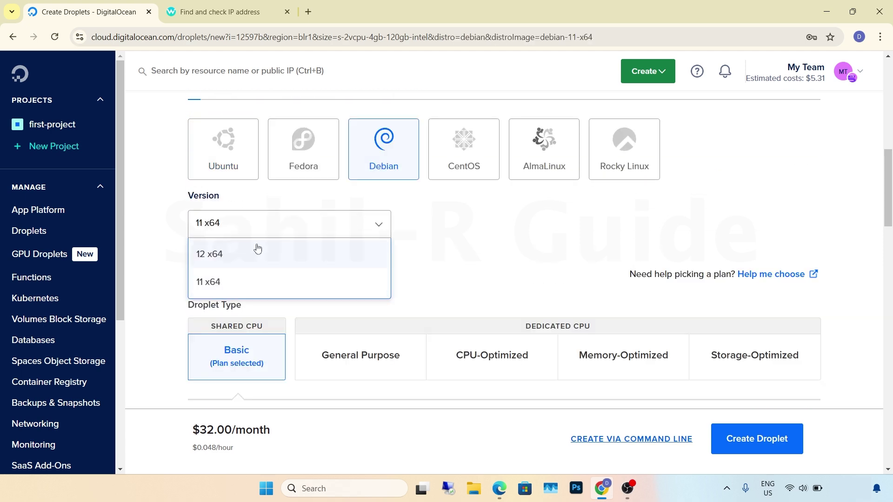
left_click(257, 254)
- Choose the Premium AMD $28 plan and paste in the root password
scroll(259, 251, "down", 3)
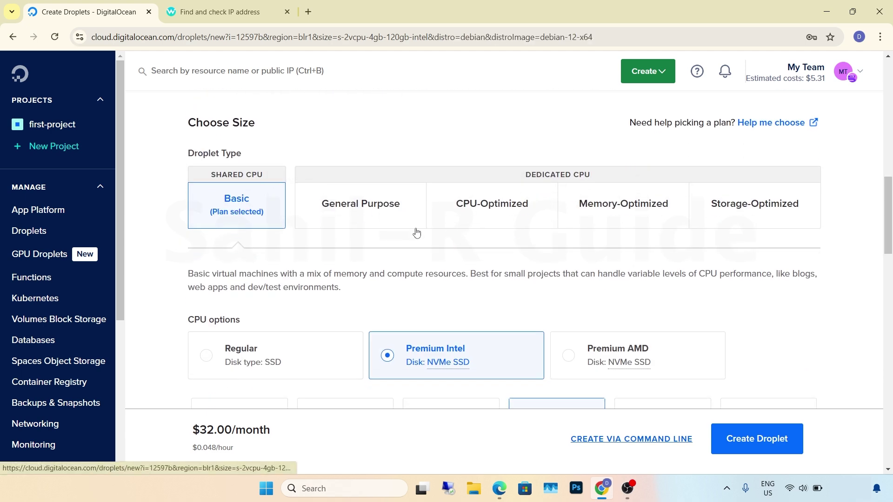
scroll(416, 234, "down", 5)
left_click(584, 120)
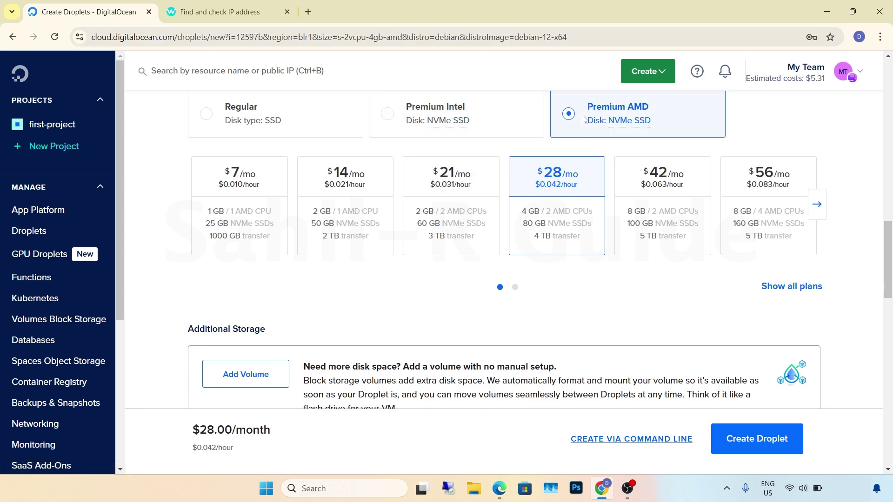
scroll(542, 212, "down", 8)
scroll(541, 140, "up", 1)
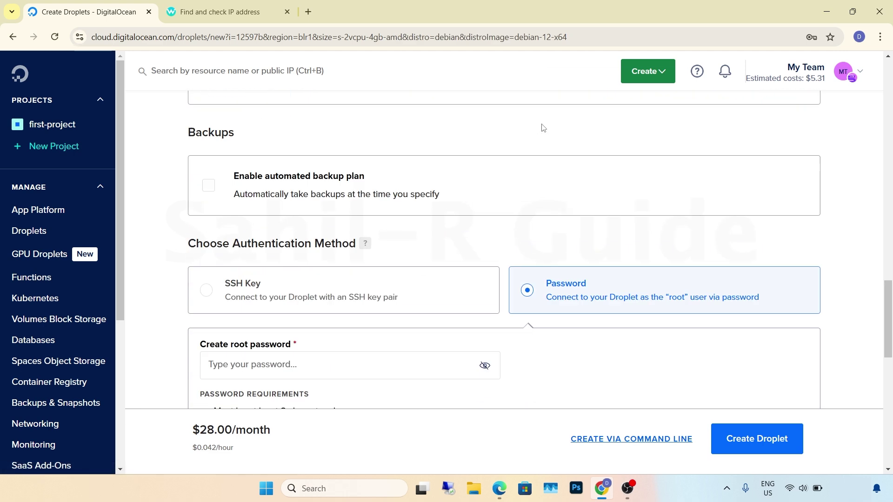
scroll(542, 128, "down", 5)
scroll(544, 128, "up", 1)
left_click(465, 157)
key("ctrl+v")
- Set the hostname to demo12 and create the droplet
scroll(512, 255, "down", 10)
key("BackSpace")
key("BackSpace")
key("BackSpace")
key("BackSpace")
key("BackSpace")
key("BackSpace")
key("BackSpace")
key("BackSpace")
key("BackSpace")
key("BackSpace")
key("BackSpace")
key("BackSpace")
key("BackSpace")
key("BackSpace")
key("BackSpace")
key("BackSpace")
key("BackSpace")
key("BackSpace")
key("BackSpace")
key("BackSpace")
type("demo12")
left_click(727, 426)
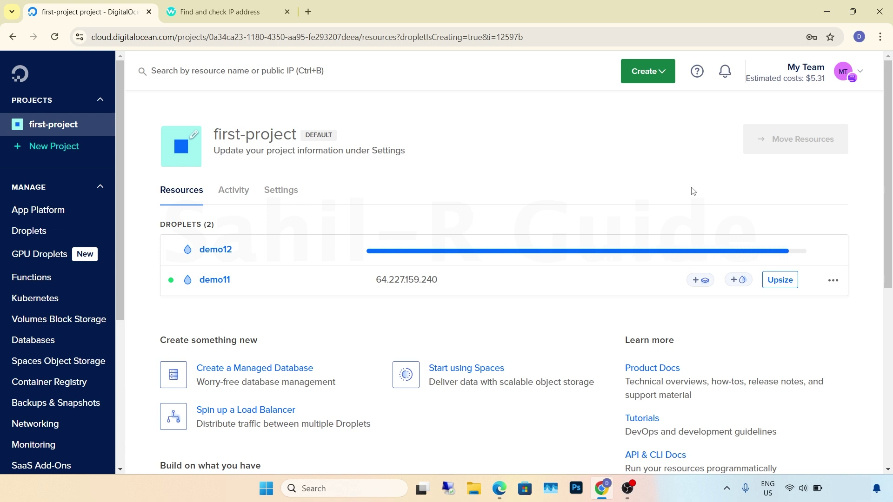
- Copy demo12's IP address and open Command Prompt
left_click(442, 249)
left_click(355, 489)
type("cmd")
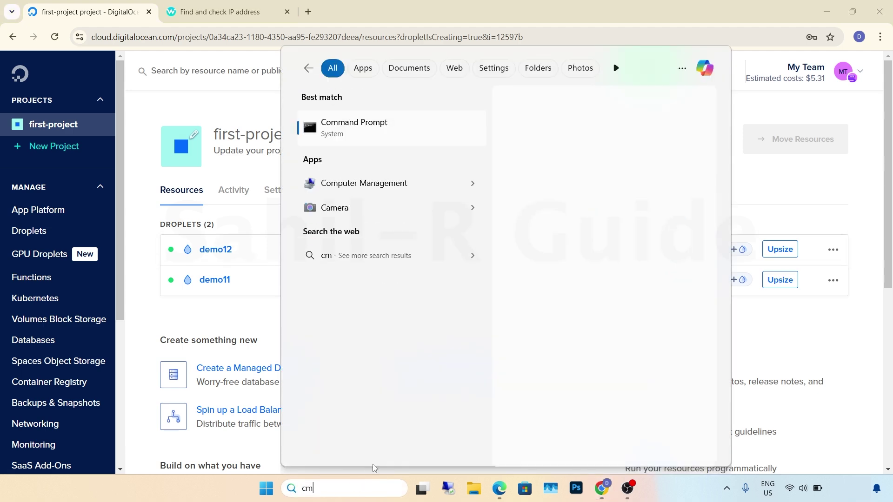
left_click(575, 163)
type("ssh root@")
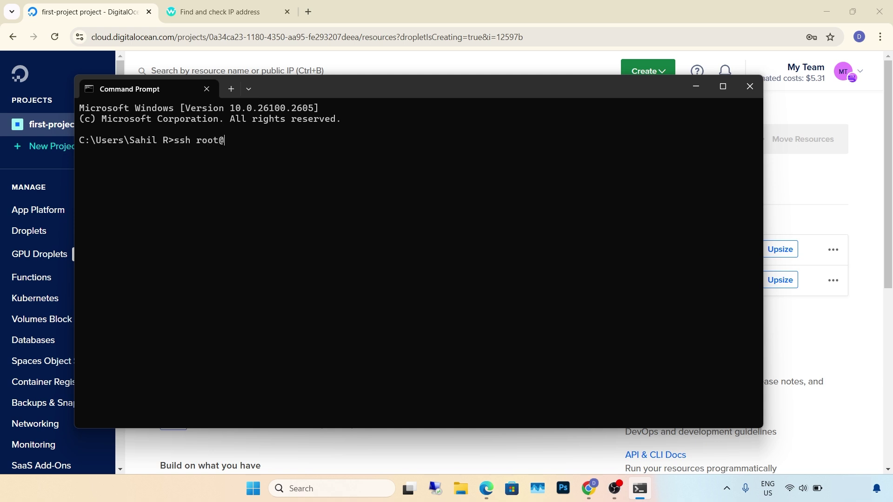
type("159.65.152.45")
key("Return")
type("yes")
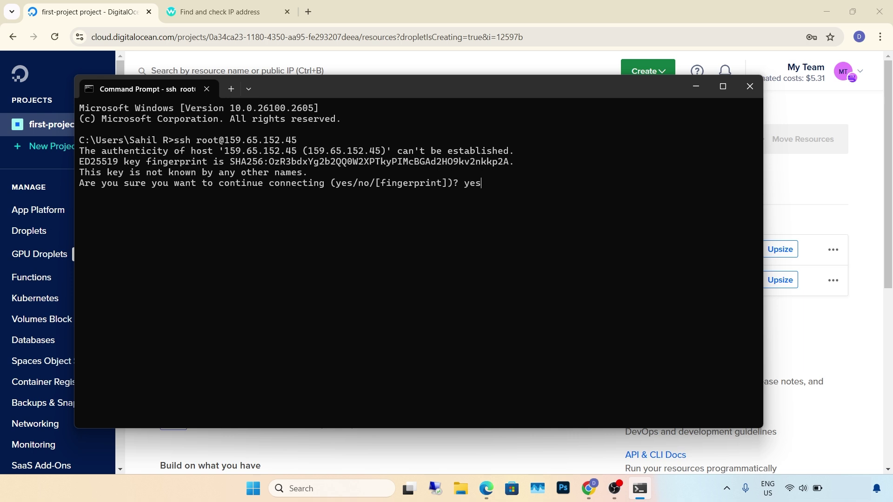
key("Return")
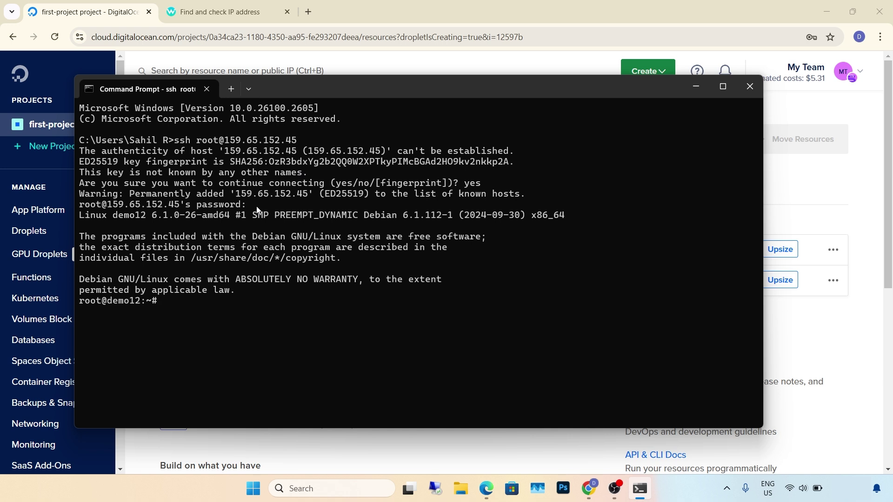
key("alt+Tab")
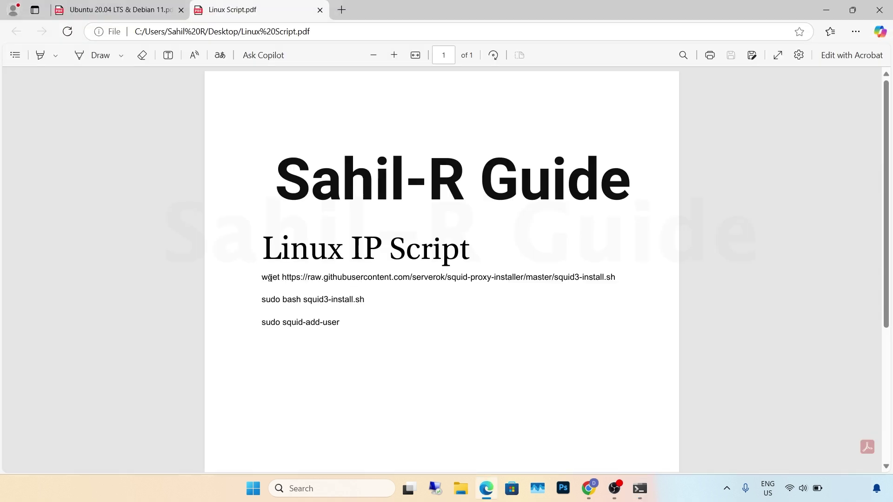
- Download squid3-install.sh to the server with the wget command from the PDF
left_click_drag(261, 279, 623, 335)
left_click(645, 488)
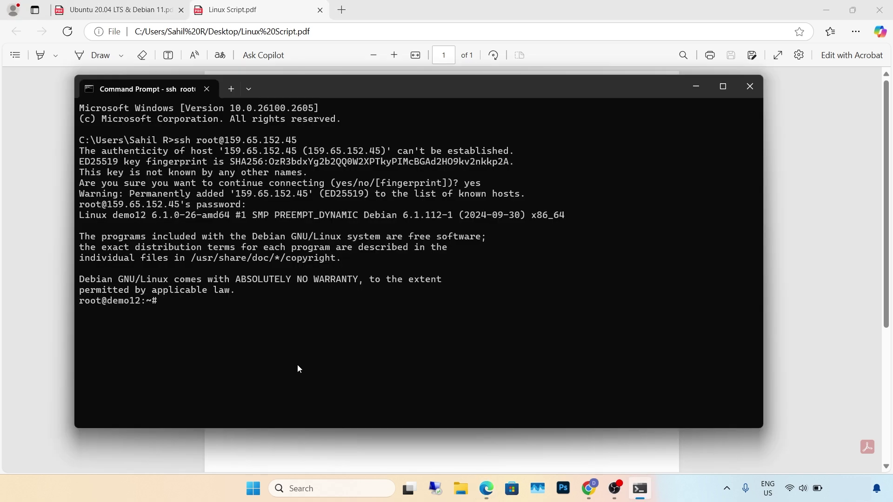
type("wget https://raw.githubusercontent.com/serverok/squid-proxy-installer/master/squid3-install.sh")
key("Return")
- Run sudo bash squid3-install.sh to install Squid
key("alt+Tab")
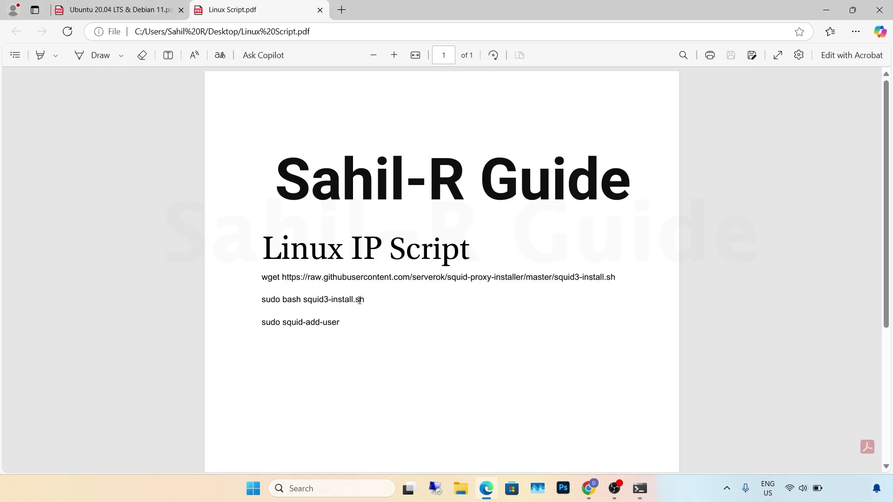
left_click_drag(365, 301, 261, 300)
key("alt+Tab")
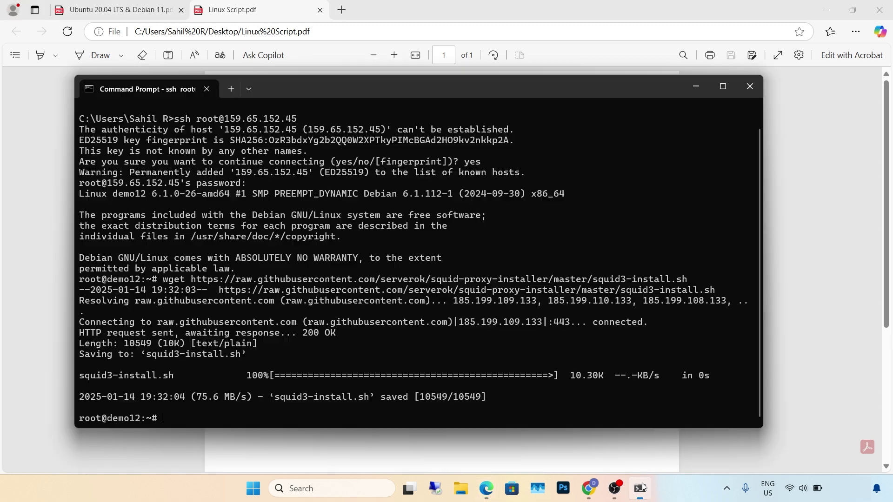
type("sudo bash squid3-install.sh")
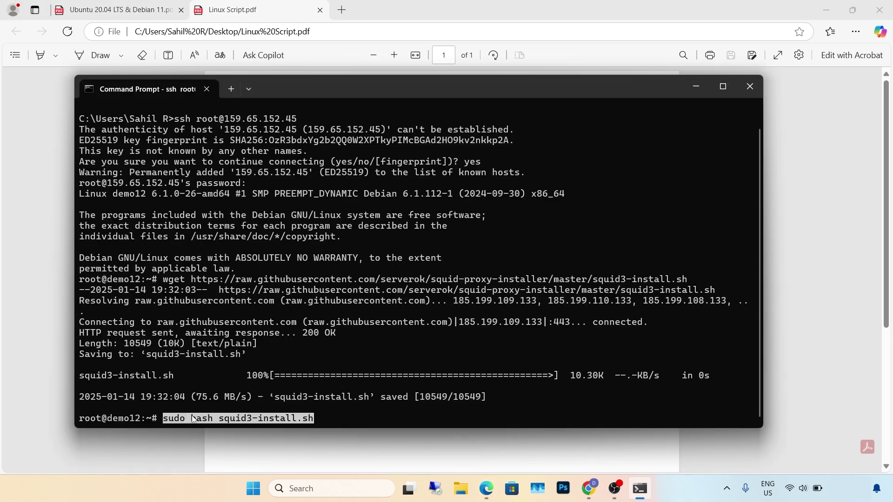
key("Return")
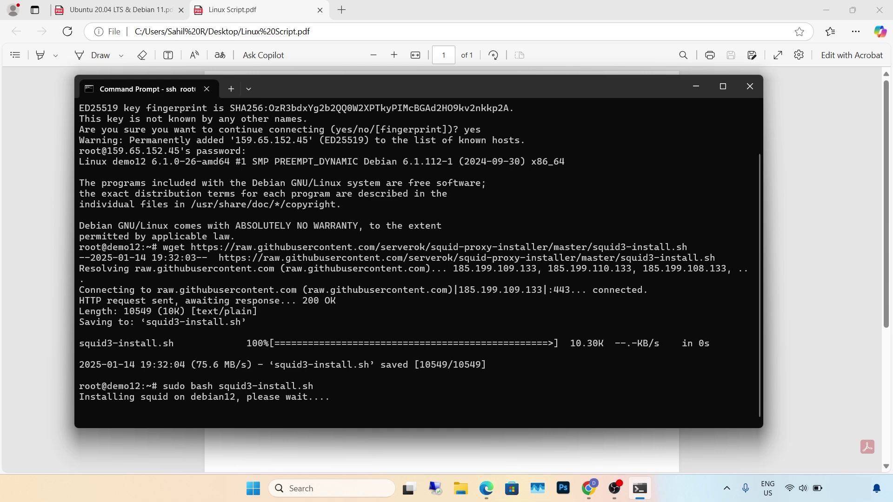
- Run sudo squid-add-user to create proxy user demo with a password
left_click(18, 346)
left_click_drag(333, 321, 254, 323)
left_click(640, 489)
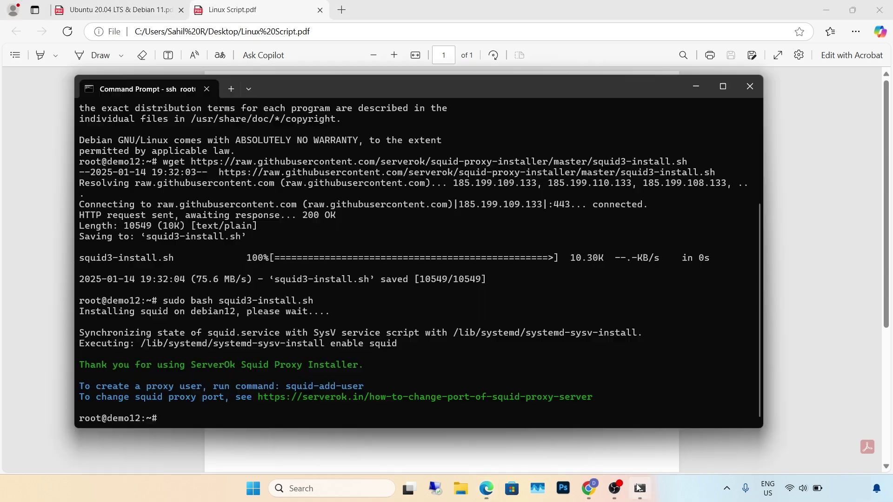
right_click(239, 409)
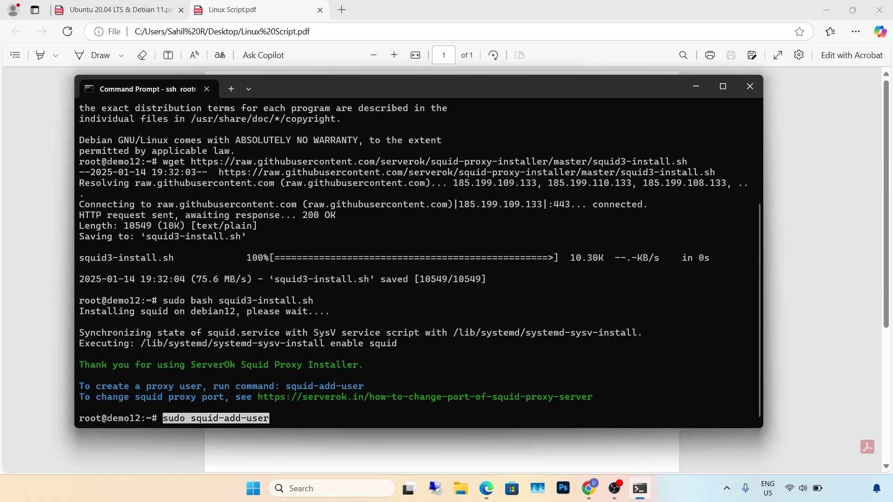
key("Return")
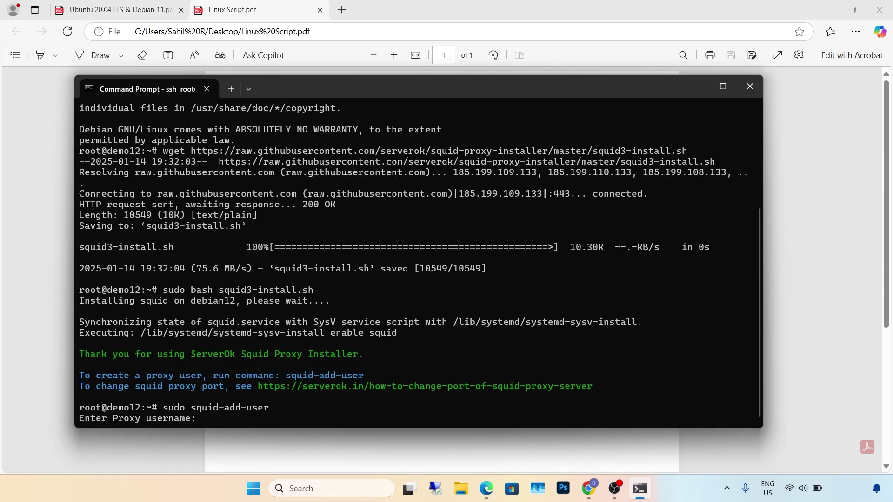
type("demo")
key("Return")
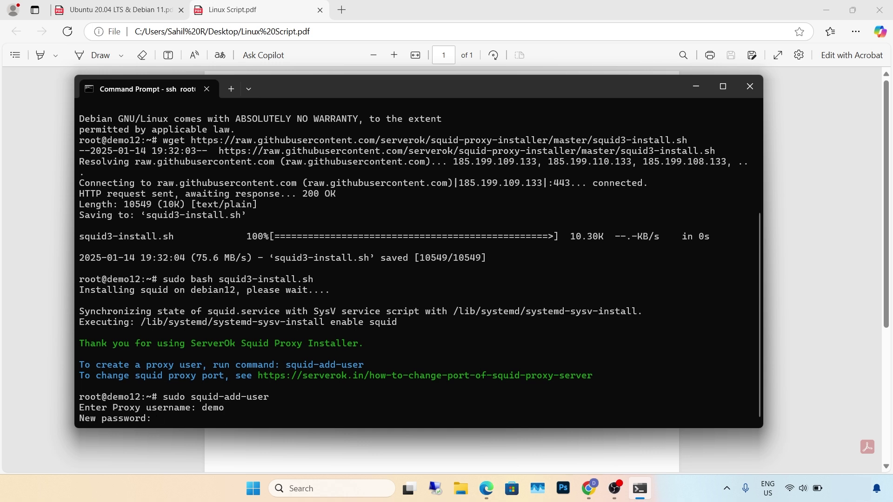
key("Return")
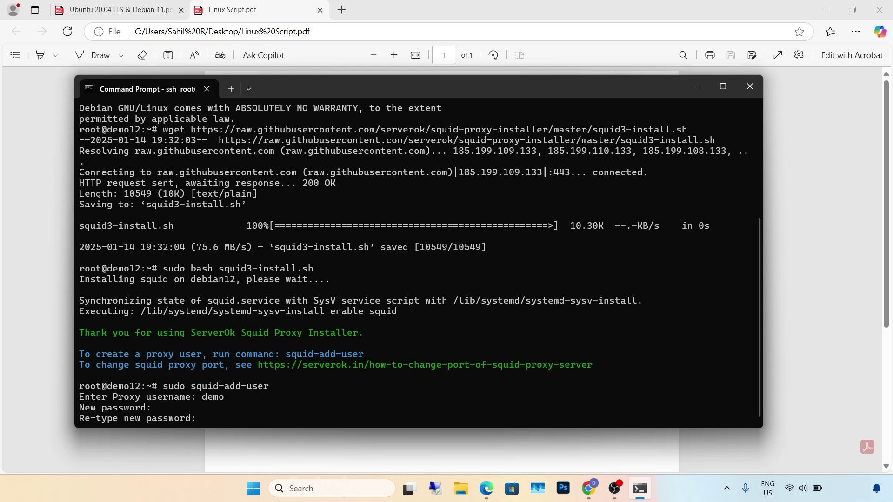
key("Return")
- Exit the SSH session and close Command Prompt
type("exit")
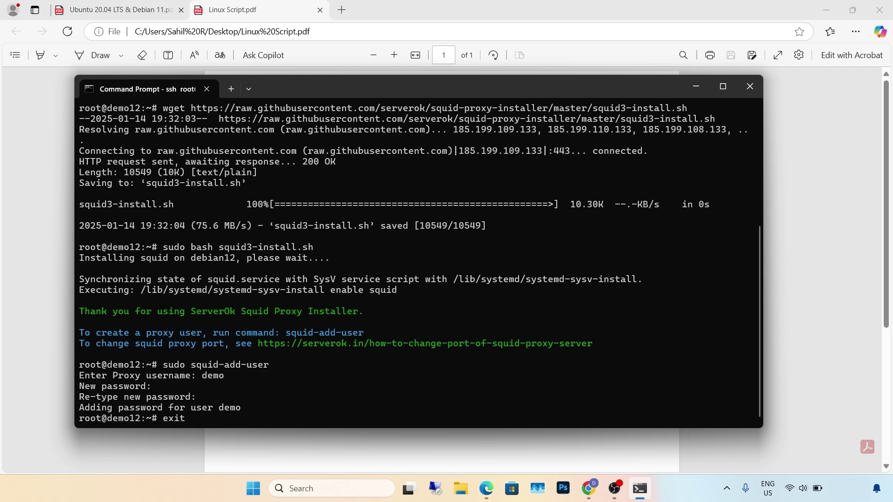
key("Return")
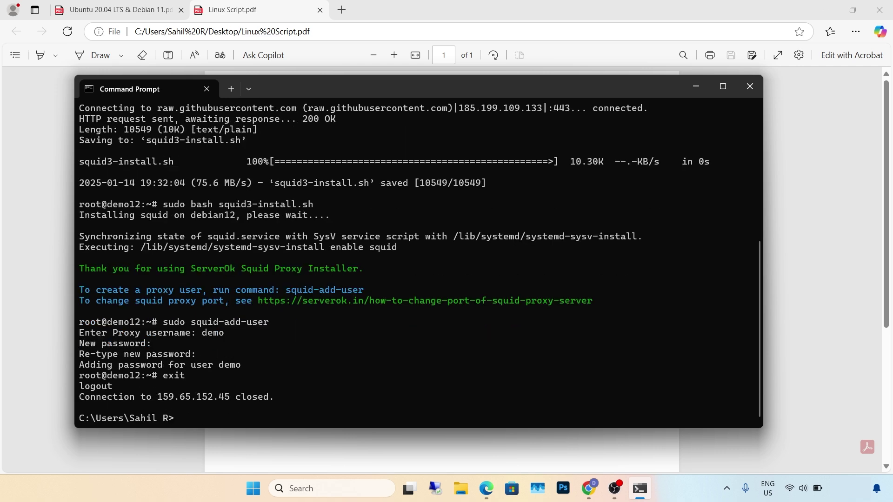
left_click(749, 86)
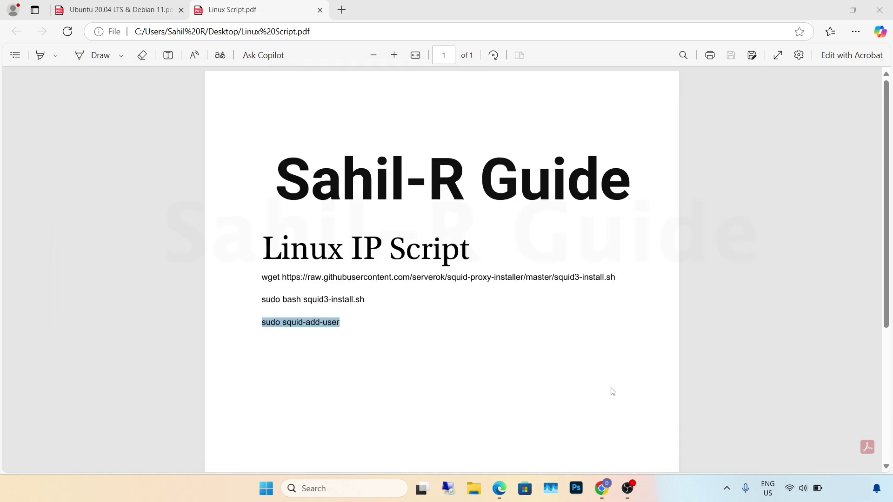
- Turn on the Windows manual proxy at 159.65.152.45 port 3128, save, and go to the whoer.net tab
left_click(601, 487)
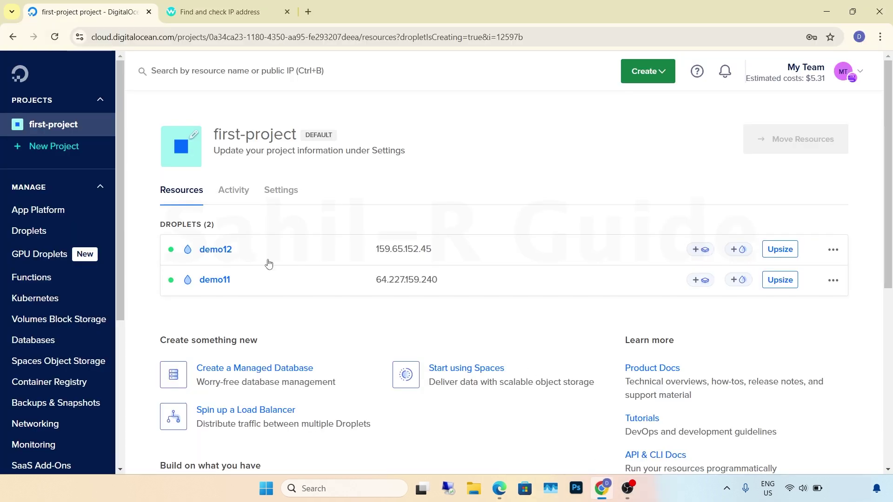
left_click(266, 488)
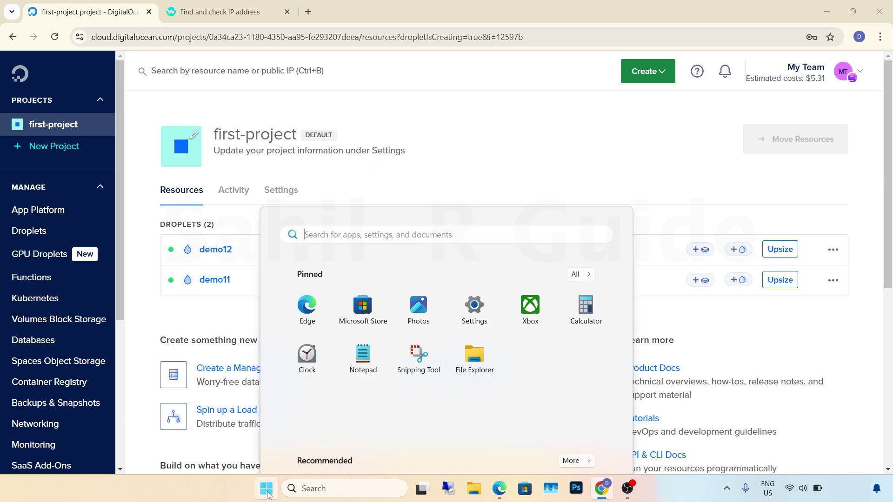
left_click(474, 148)
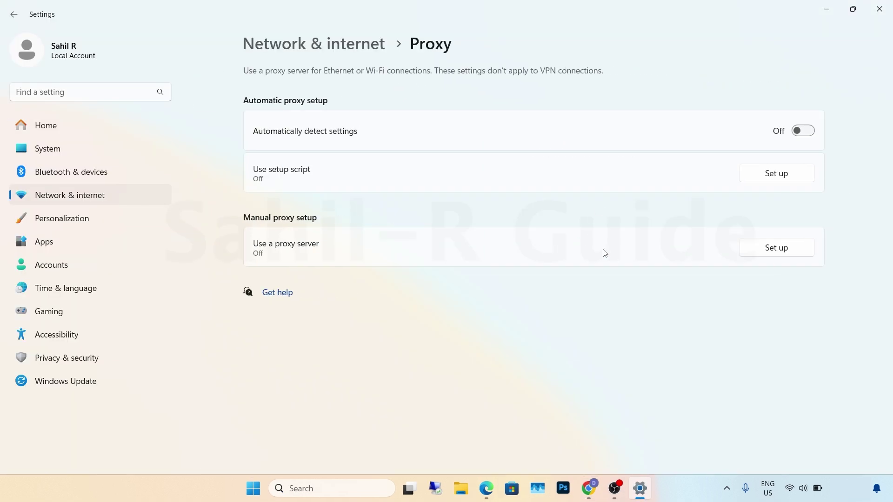
left_click(786, 251)
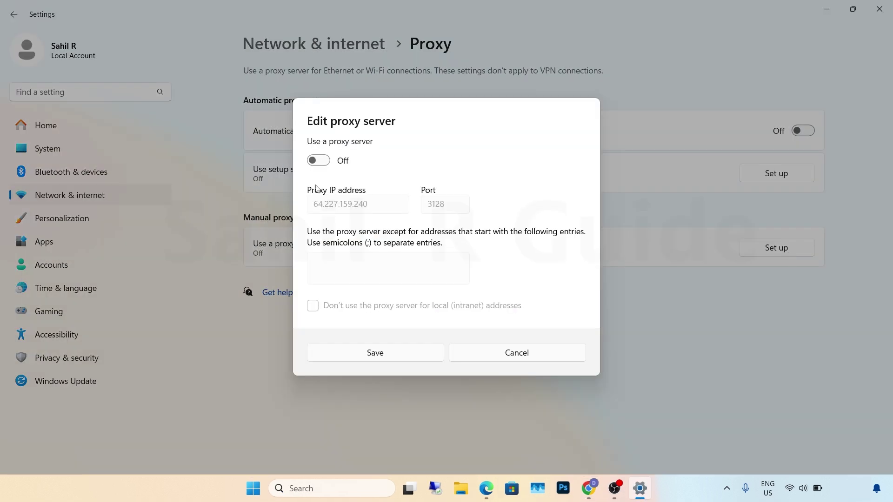
left_click(320, 158)
left_click(368, 205)
key("BackSpace")
key("BackSpace")
key("BackSpace")
key("BackSpace")
key("BackSpace")
key("BackSpace")
key("BackSpace")
key("BackSpace")
key("BackSpace")
key("BackSpace")
key("BackSpace")
key("BackSpace")
key("BackSpace")
key("BackSpace")
type("159.65.152.45")
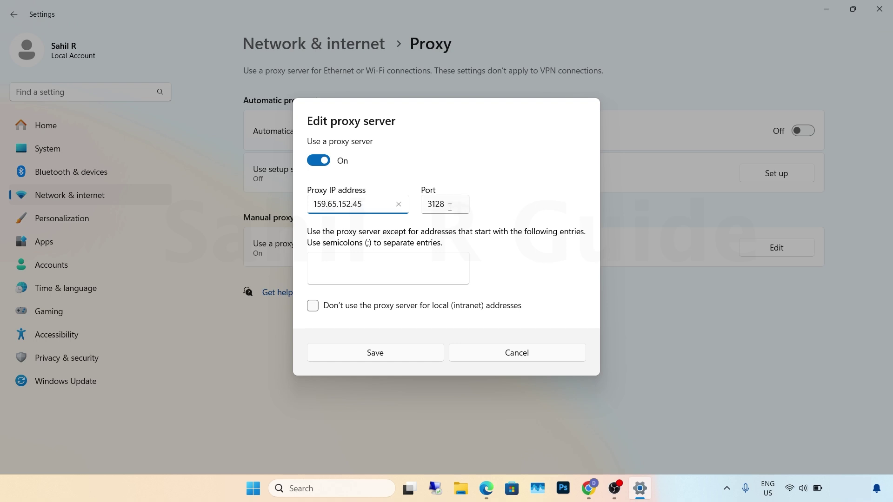
left_click(390, 355)
left_click(589, 488)
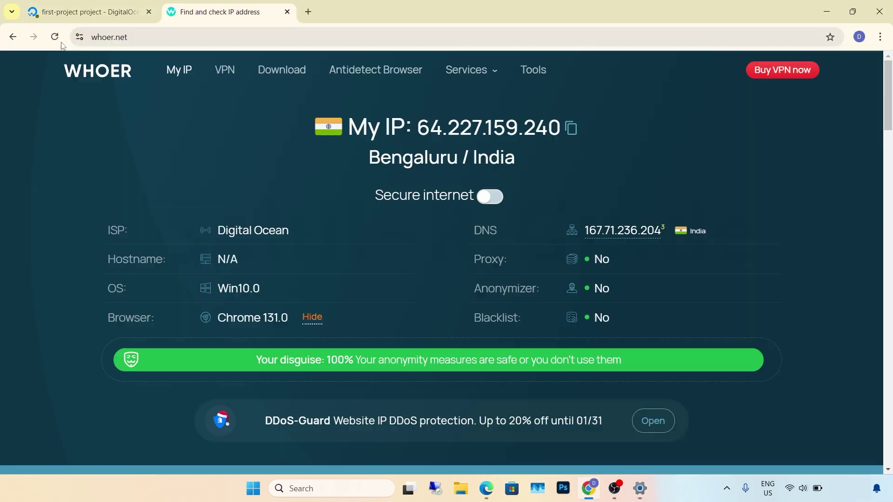
left_click(201, 14)
- Reload whoer.net, sign in to the proxy as demo, and confirm it reports IP 159.65.152.45
left_click(55, 39)
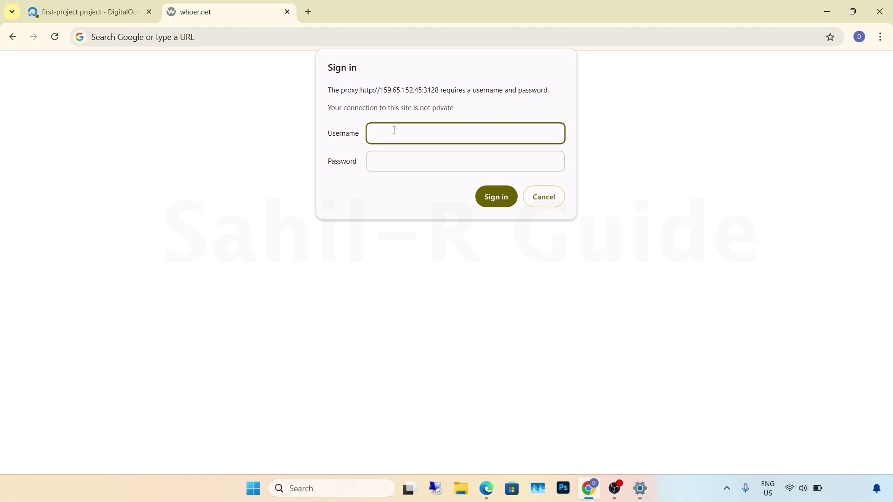
type("demo")
left_click(387, 163)
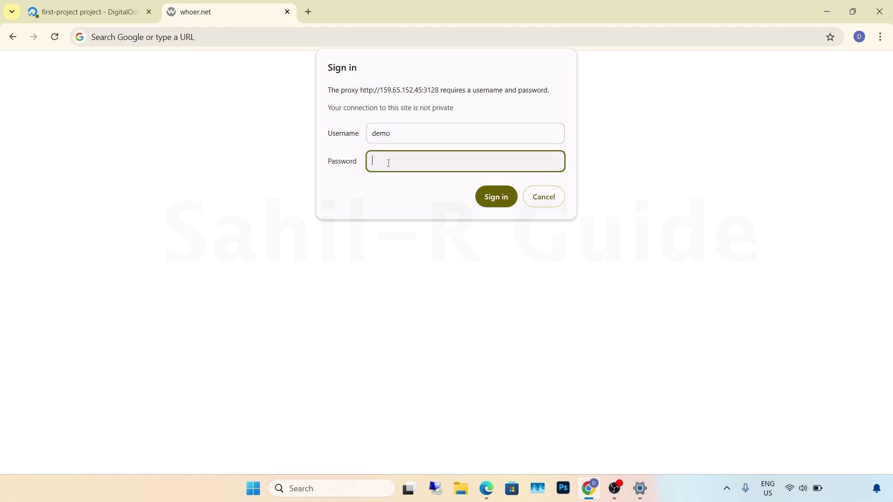
type("demo")
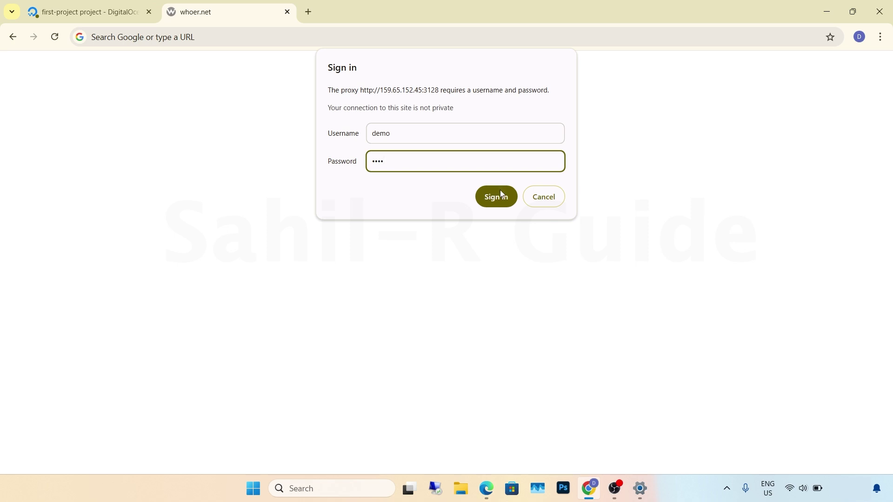
left_click(506, 200)
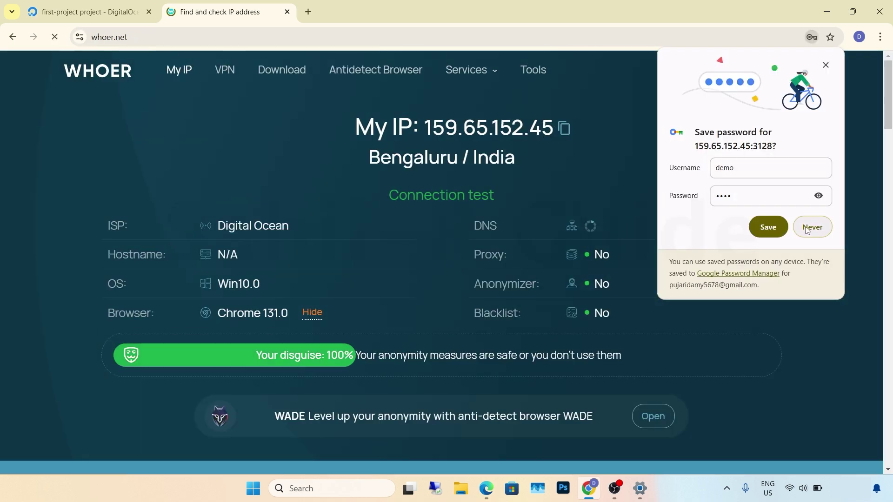
left_click(807, 228)
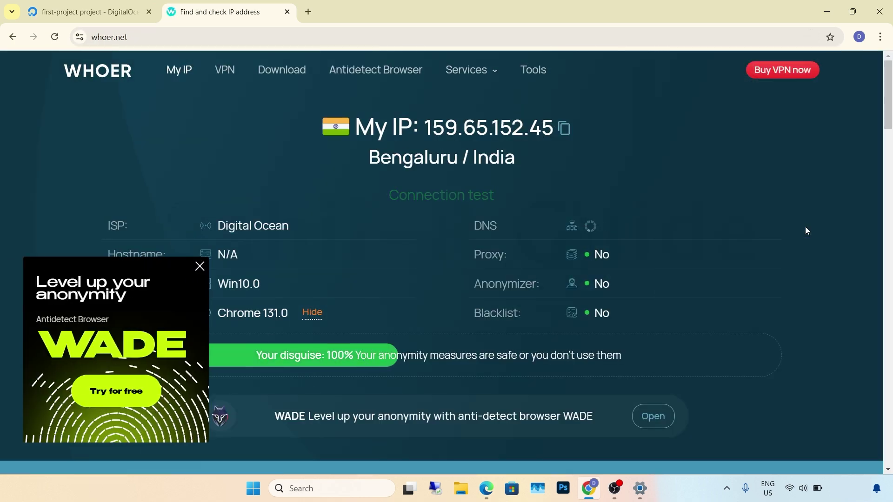
left_click(201, 273)
left_click(97, 12)
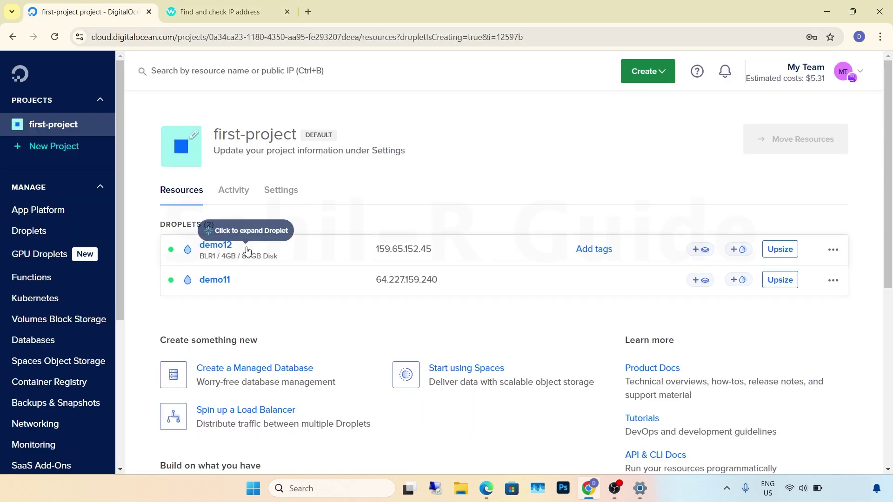
- Copy the droplet IP, launch Proxifier, and add a new proxy server entry
left_click(441, 250)
key("super")
type("proxifier")
left_click(600, 163)
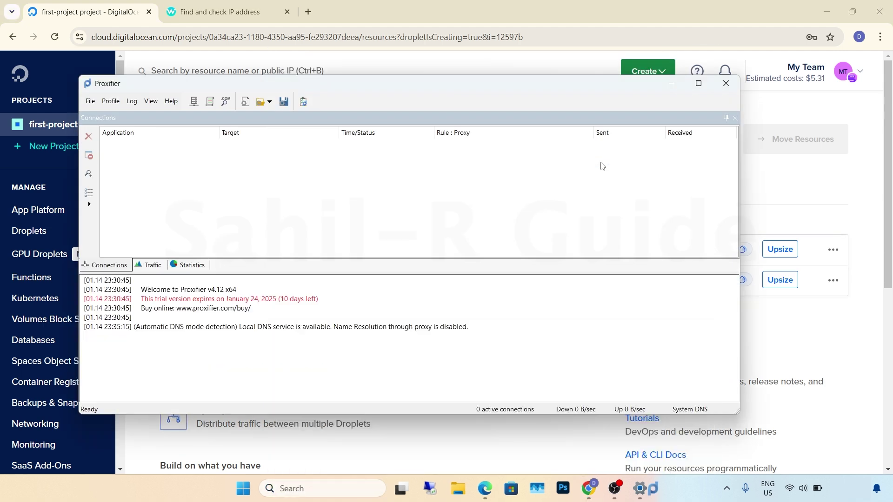
left_click(194, 101)
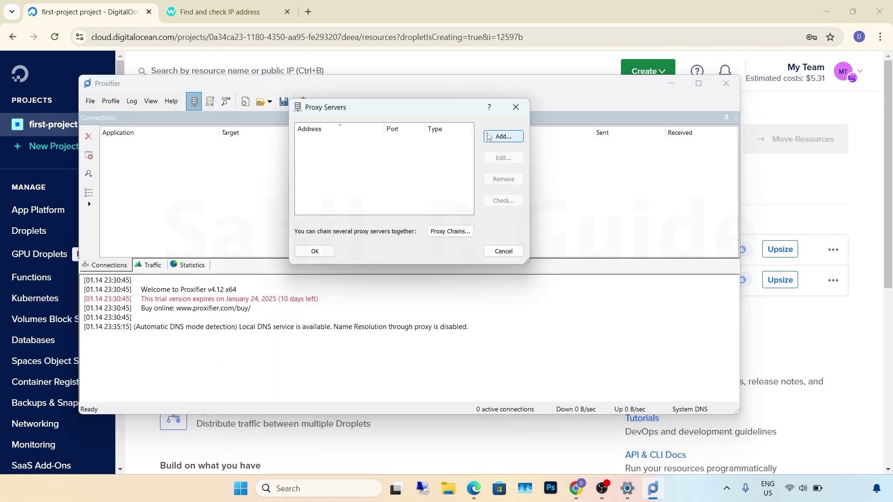
left_click(490, 136)
- Configure HTTPS proxy 159.65.152.45:3128 with authentication as user demo and run the check
key("ctrl+v")
left_click(479, 113)
type("3128")
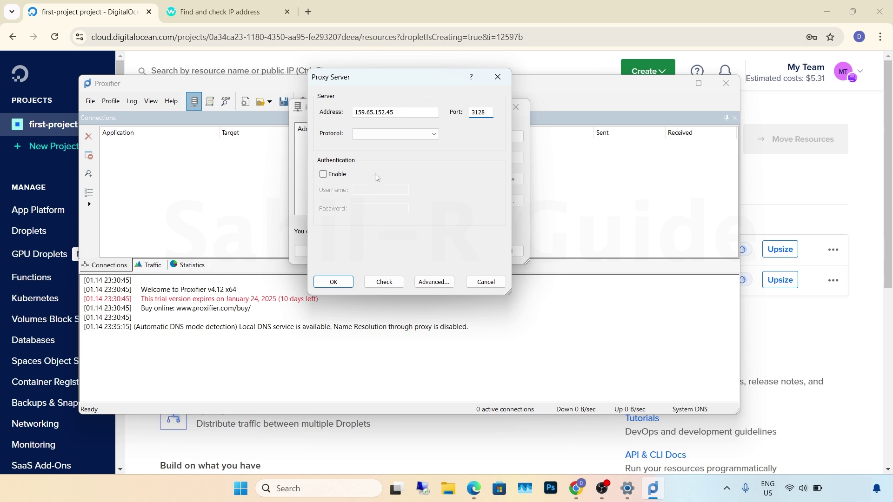
left_click(392, 135)
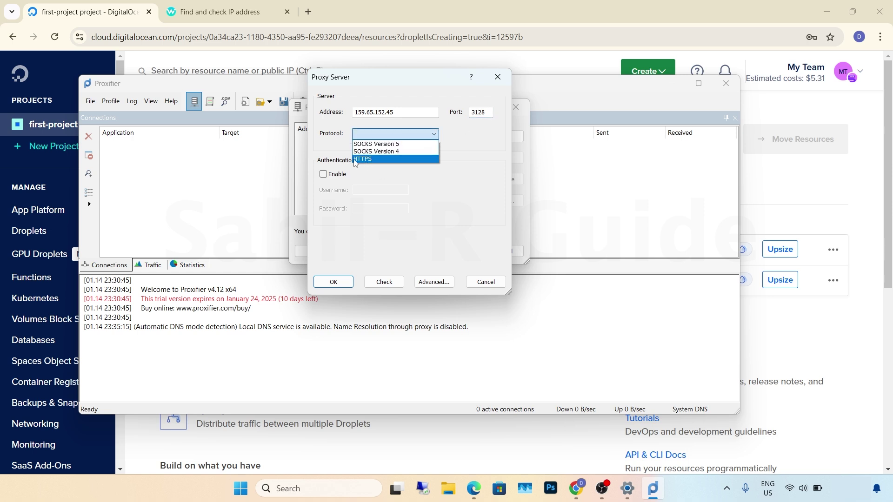
left_click(356, 160)
left_click(323, 174)
left_click(374, 190)
type("demo")
left_click(365, 208)
type("demo")
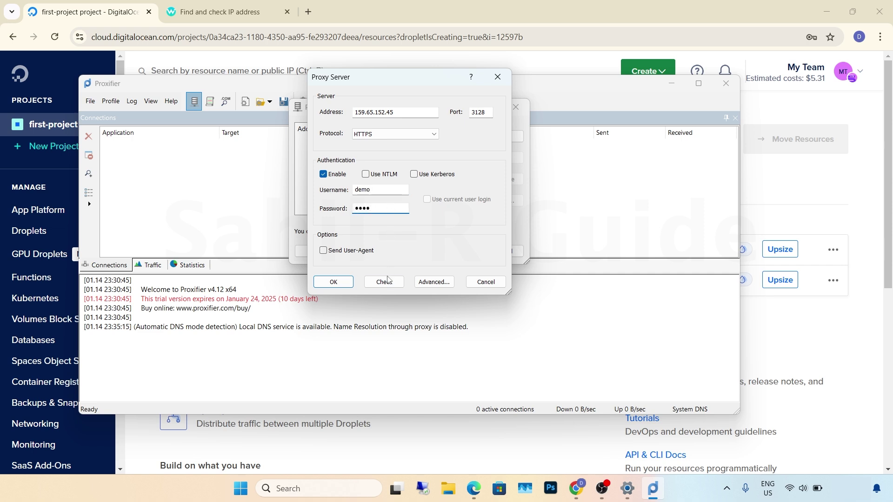
left_click(388, 284)
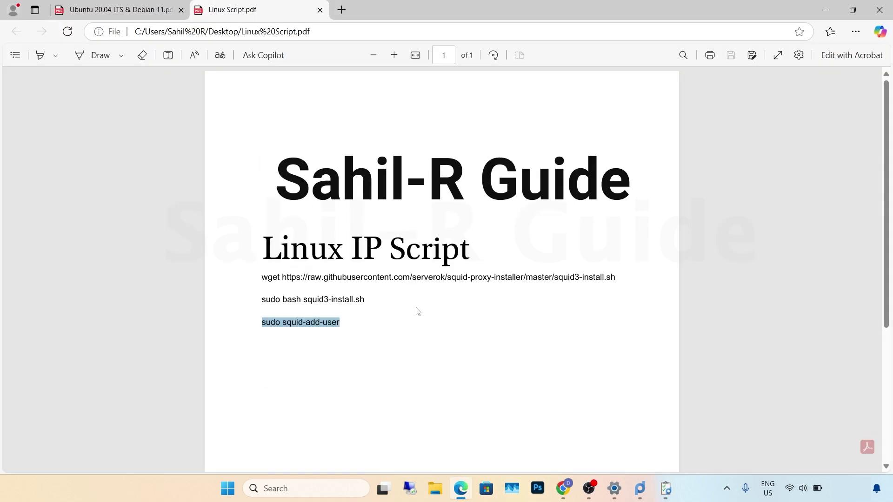
left_click(399, 320)
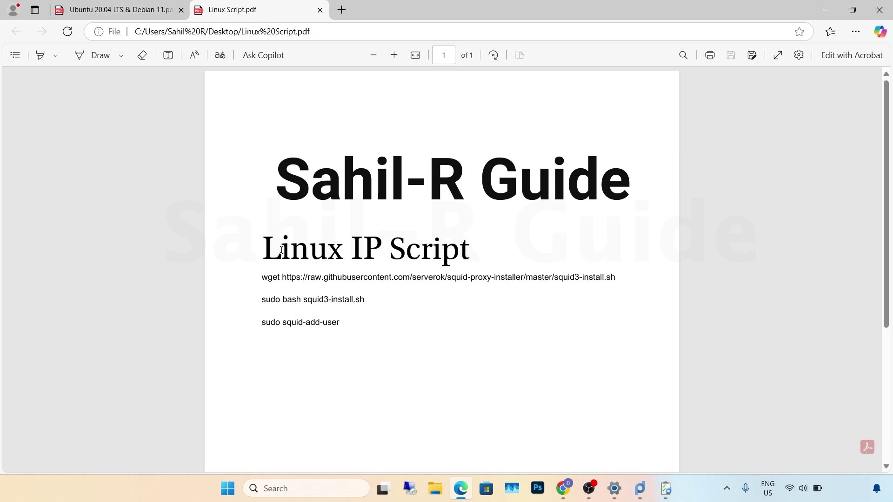
left_click(110, 9)
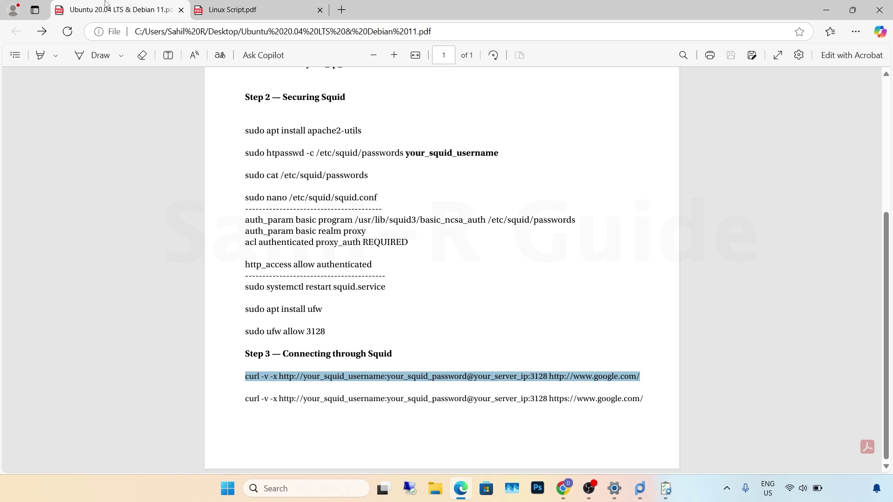
left_click(216, 179)
left_click(248, 6)
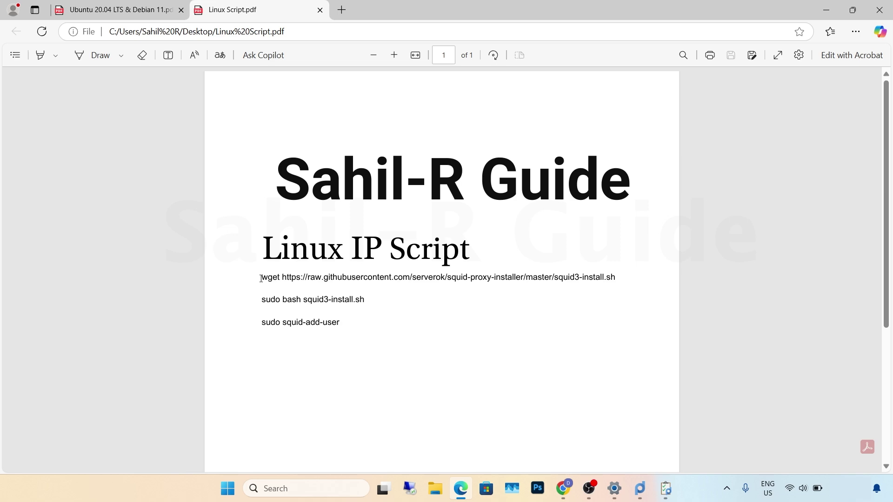
left_click(131, 15)
scroll(161, 171, "up", 5)
scroll(161, 171, "down", 5)
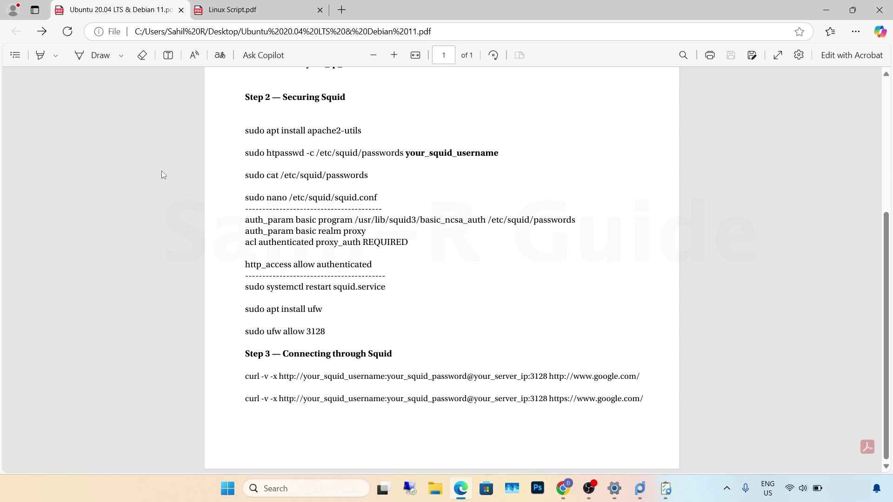
left_click(233, 9)
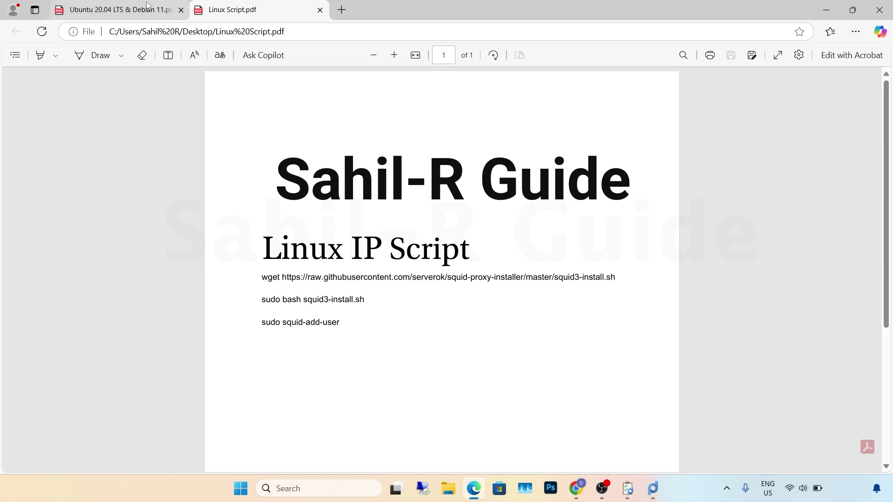
key("ctrl+Tab")
scroll(235, 240, "up", 5)
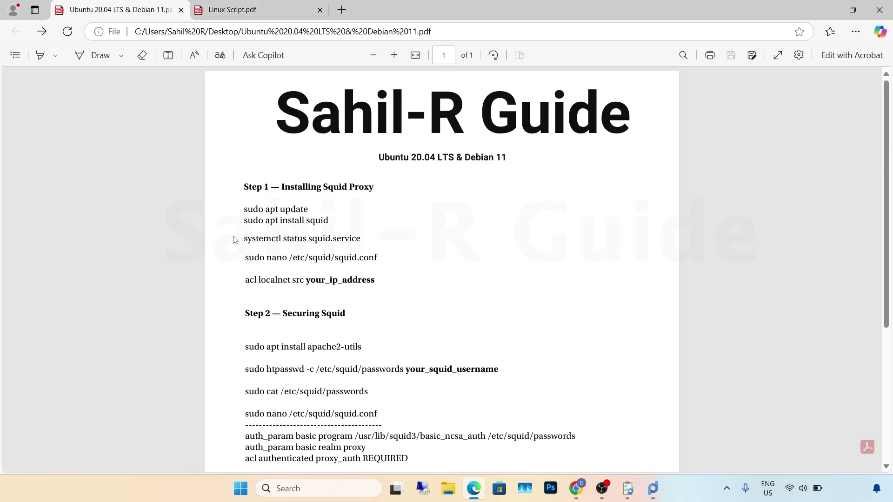
left_click(223, 7)
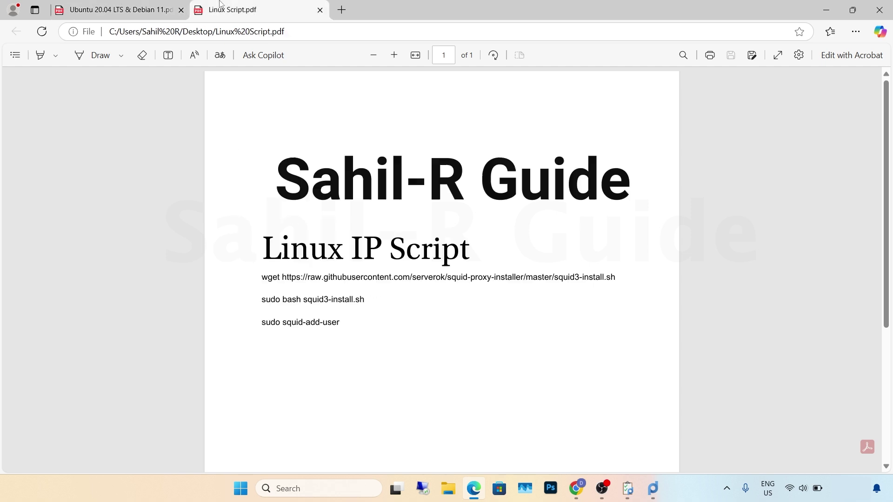